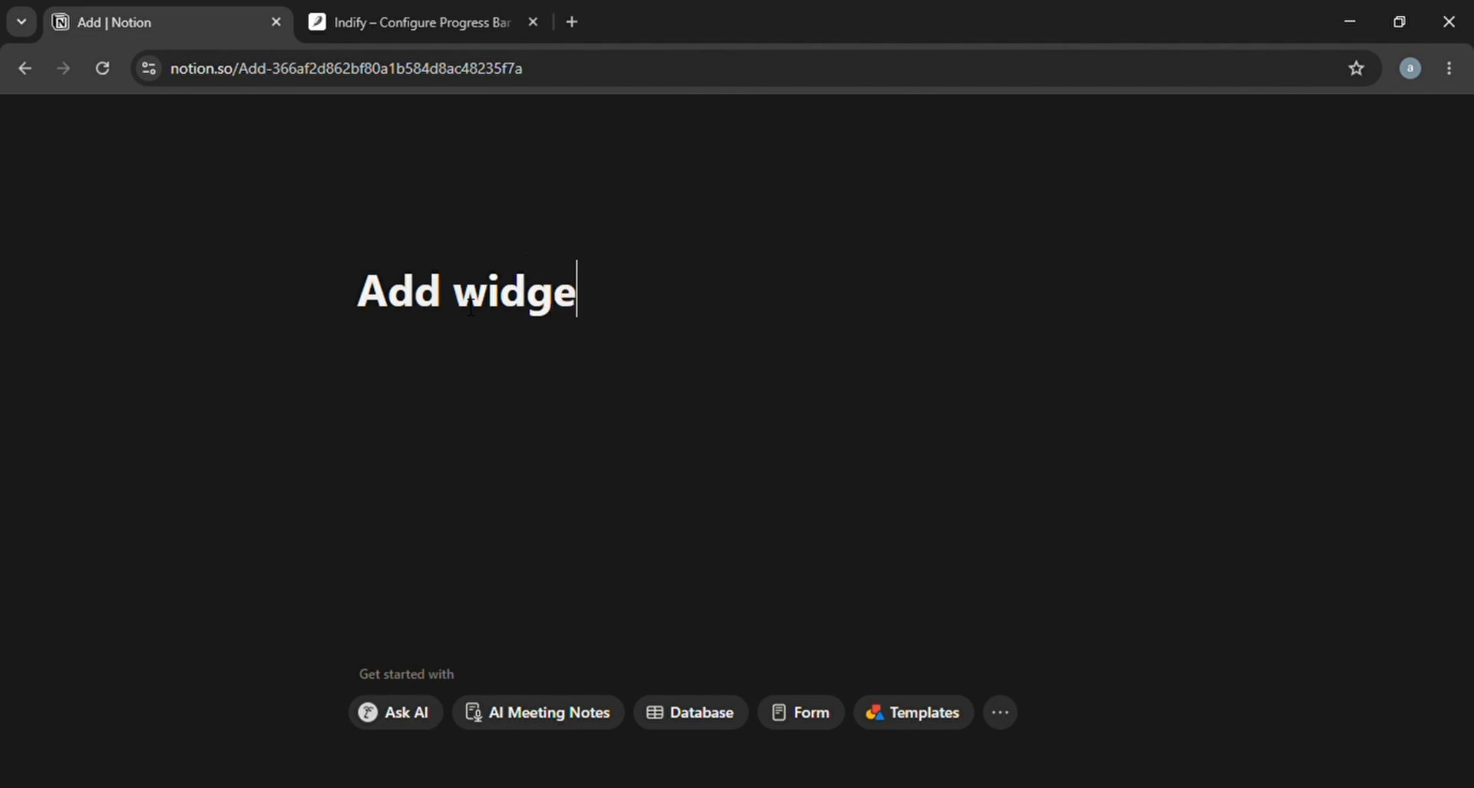
Complete the page title so it reads "Add widget to notion".
text(o)
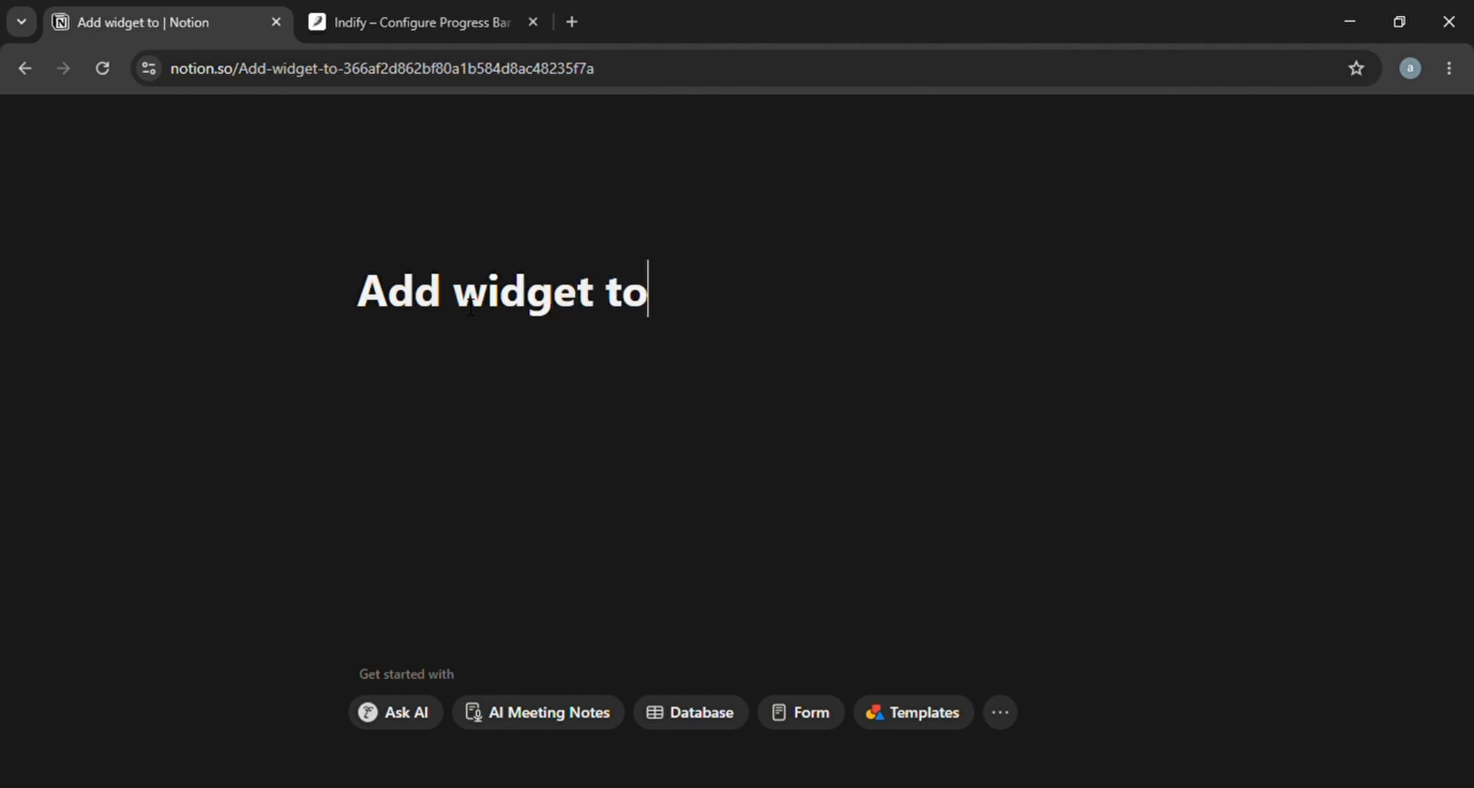
text( notion)
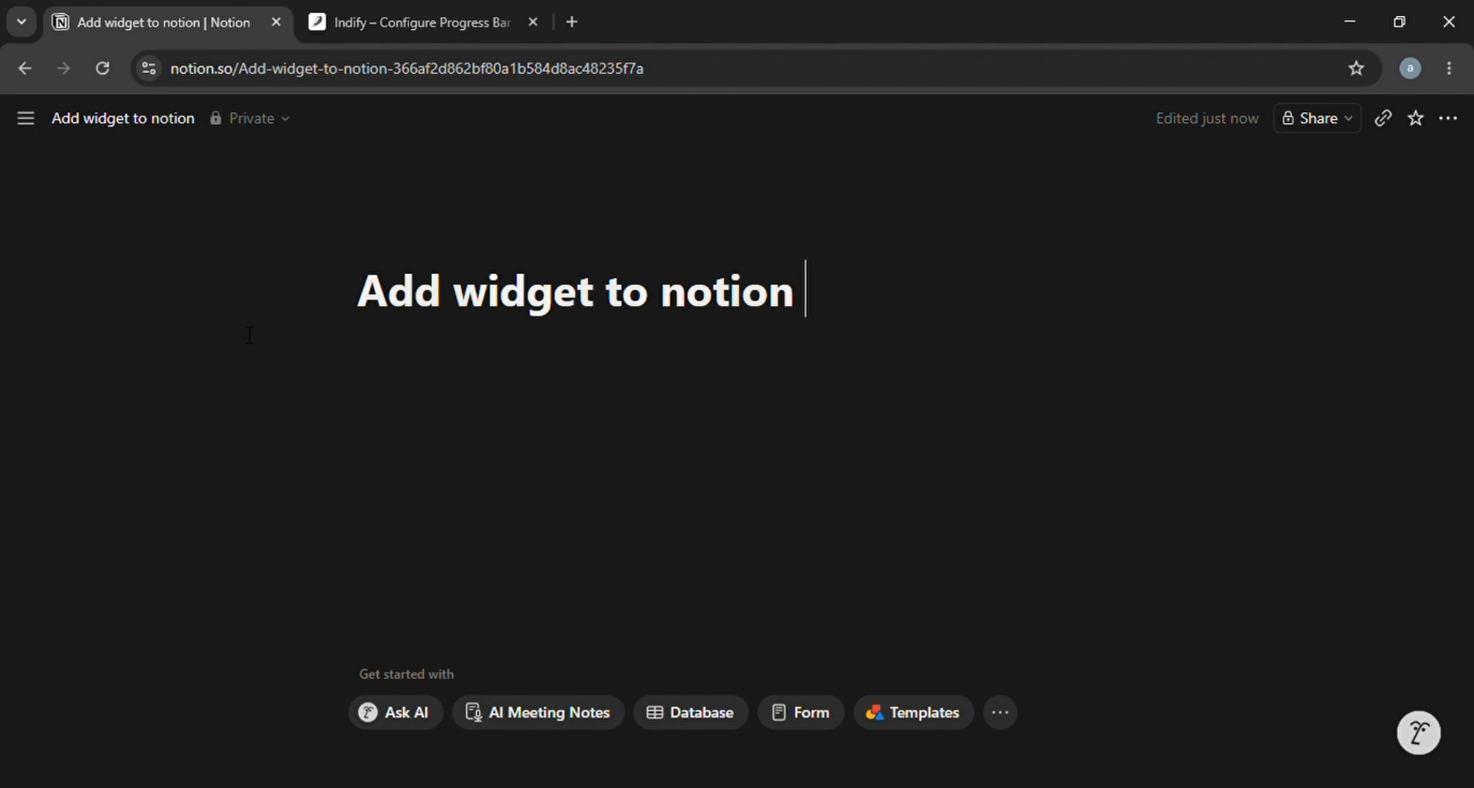
mouse_move(26, 125)
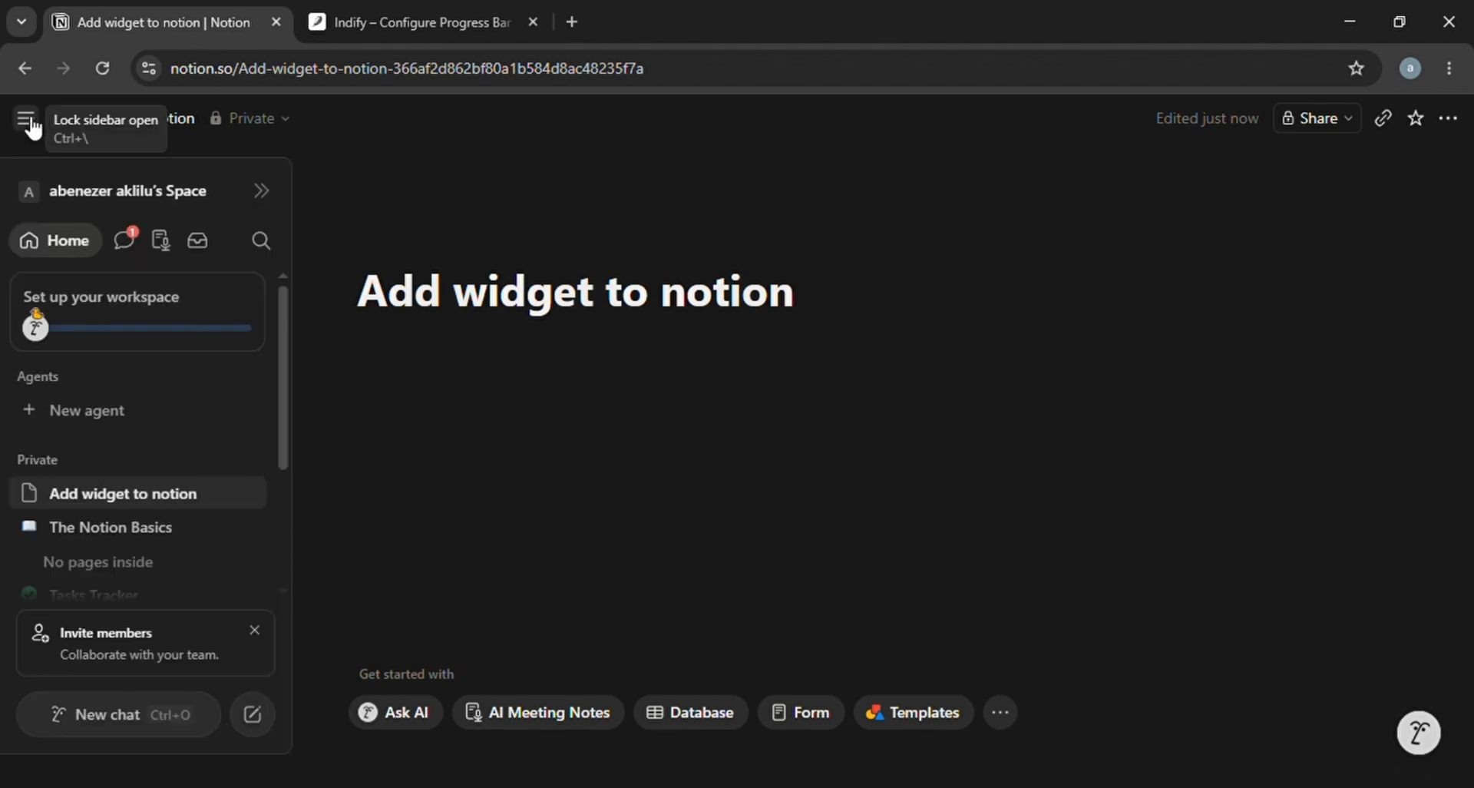
scroll(150, 413, down, 3)
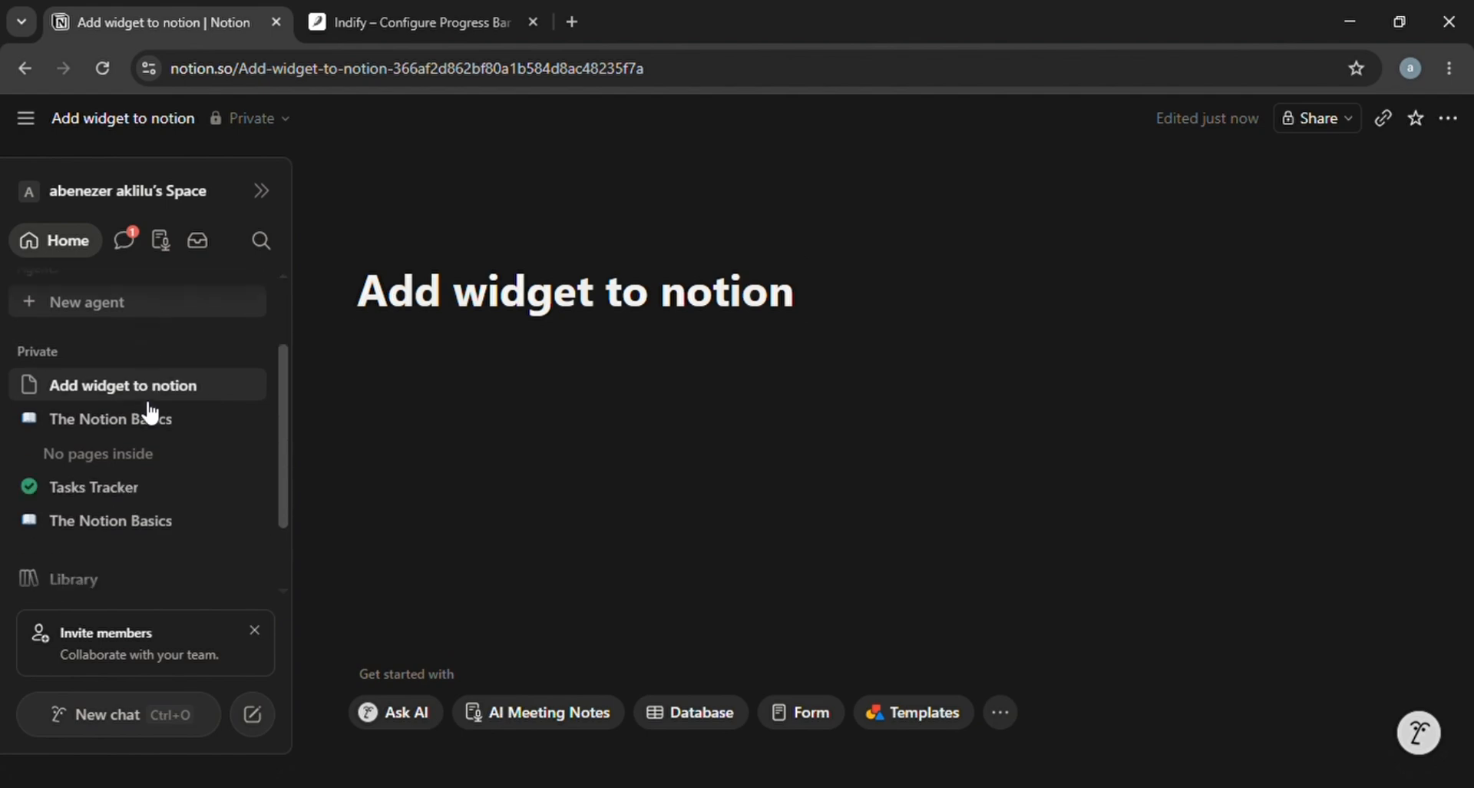
scroll(146, 403, up, 5)
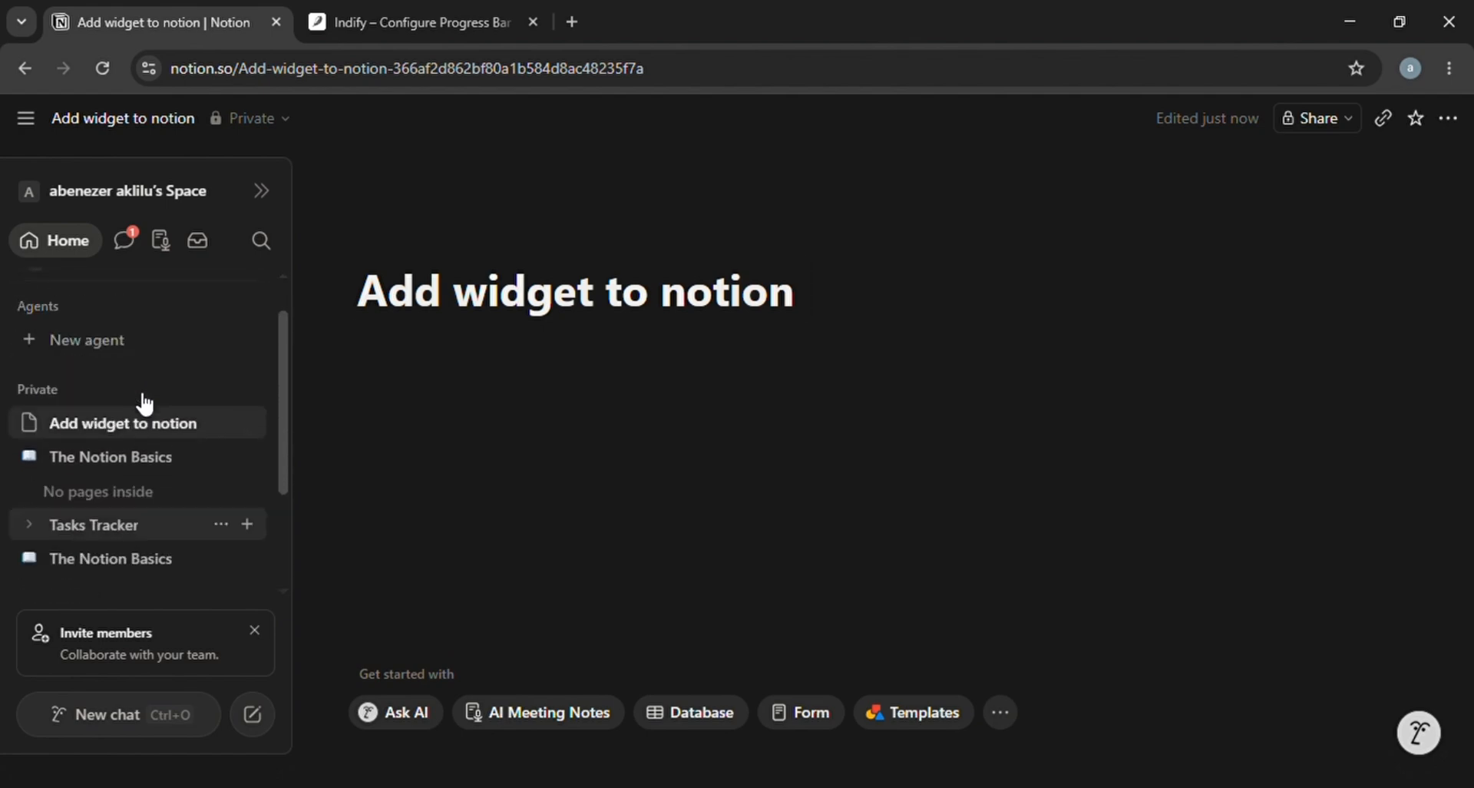
scroll(144, 403, down, 5)
scroll(145, 400, up, 3)
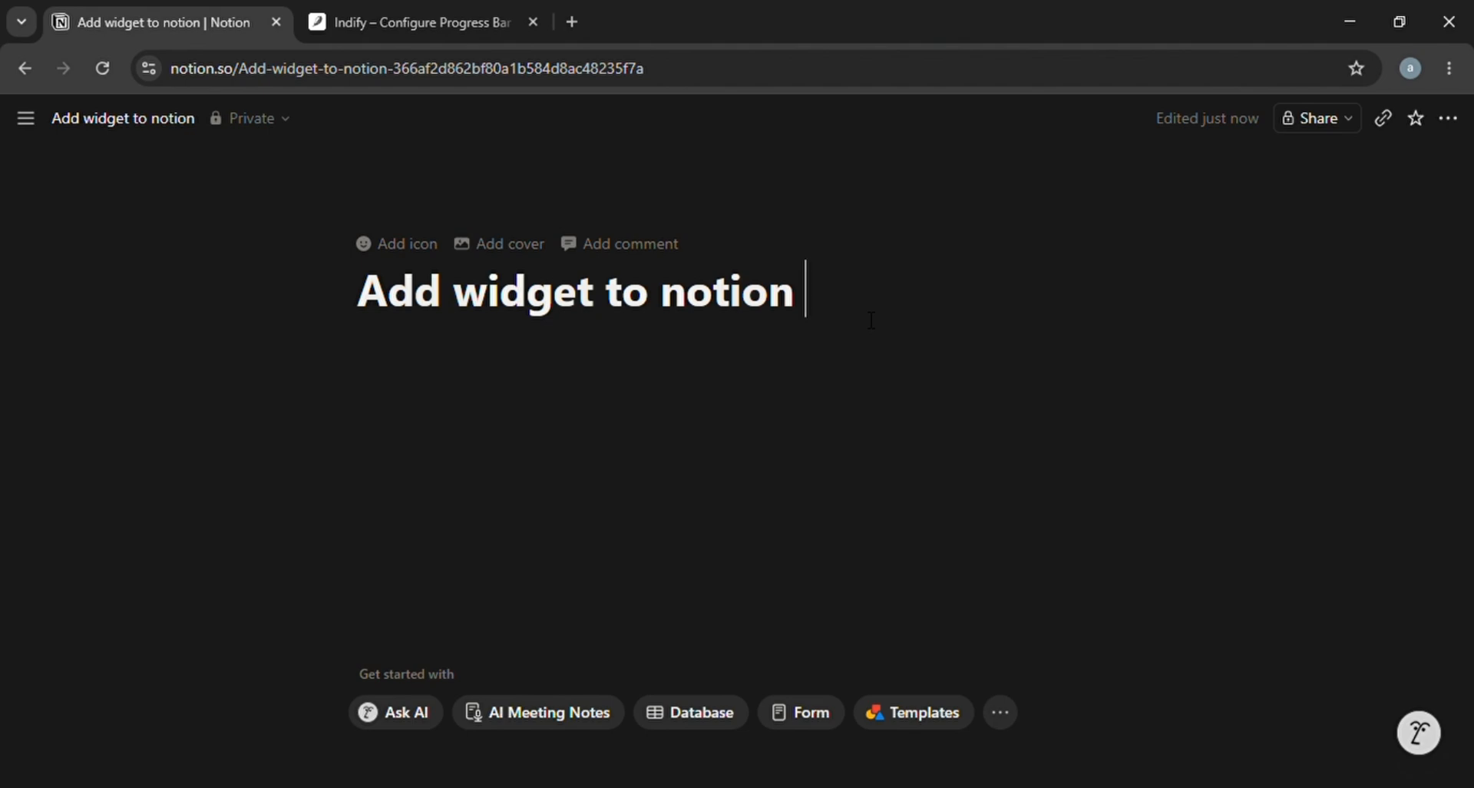
Insert an Embed block on the first line beneath the page title.
key(Return)
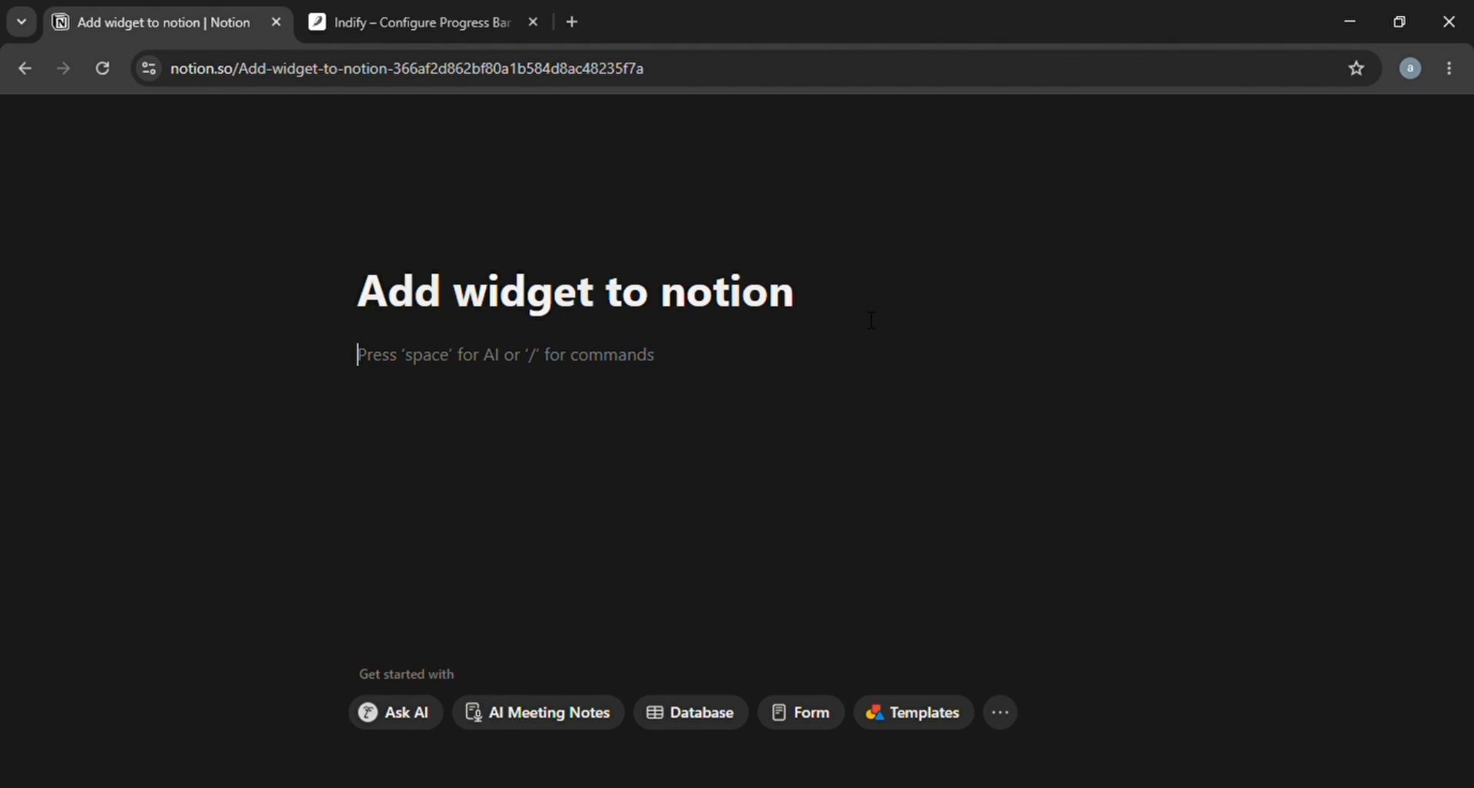
text(/emd)
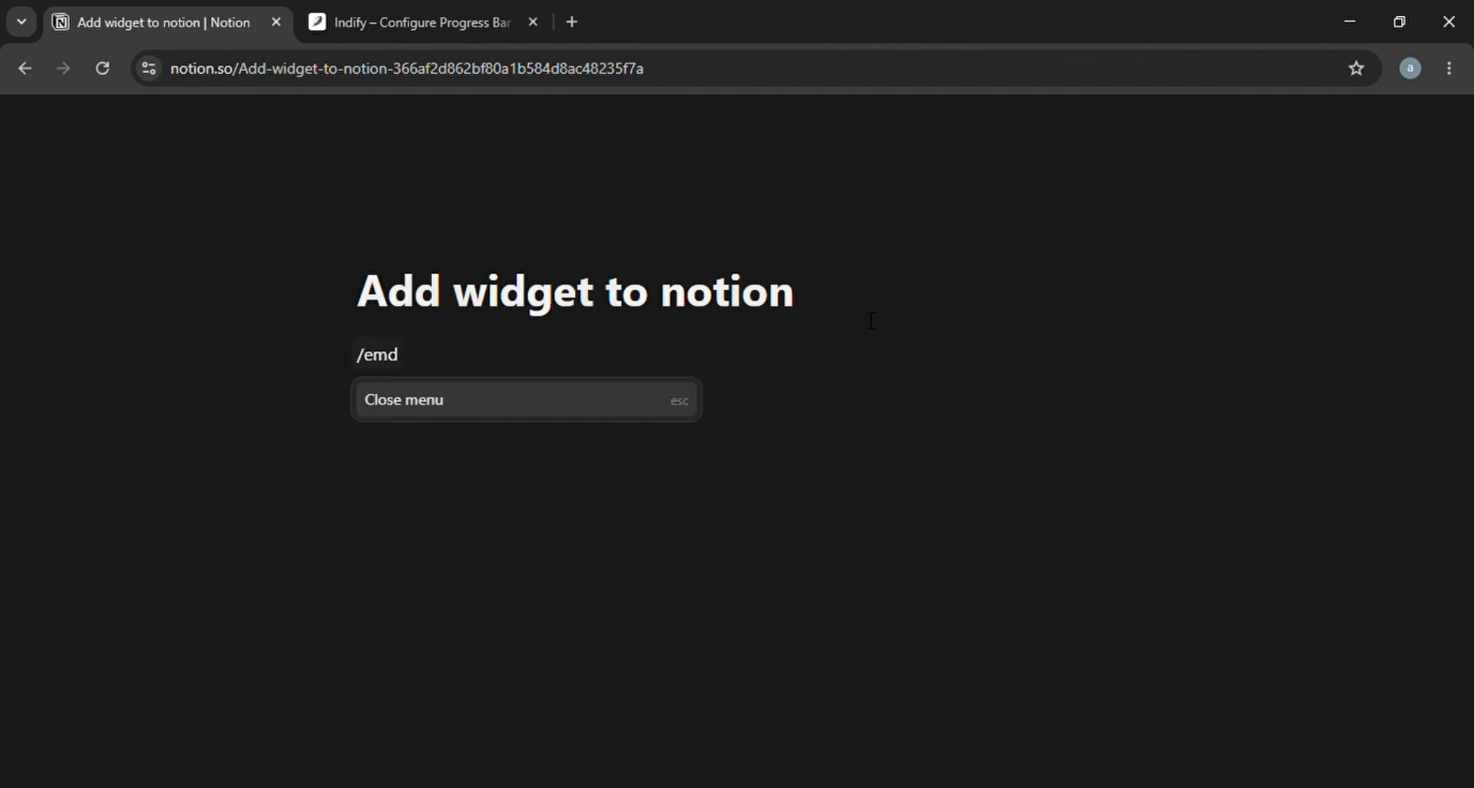
key(BackSpace)
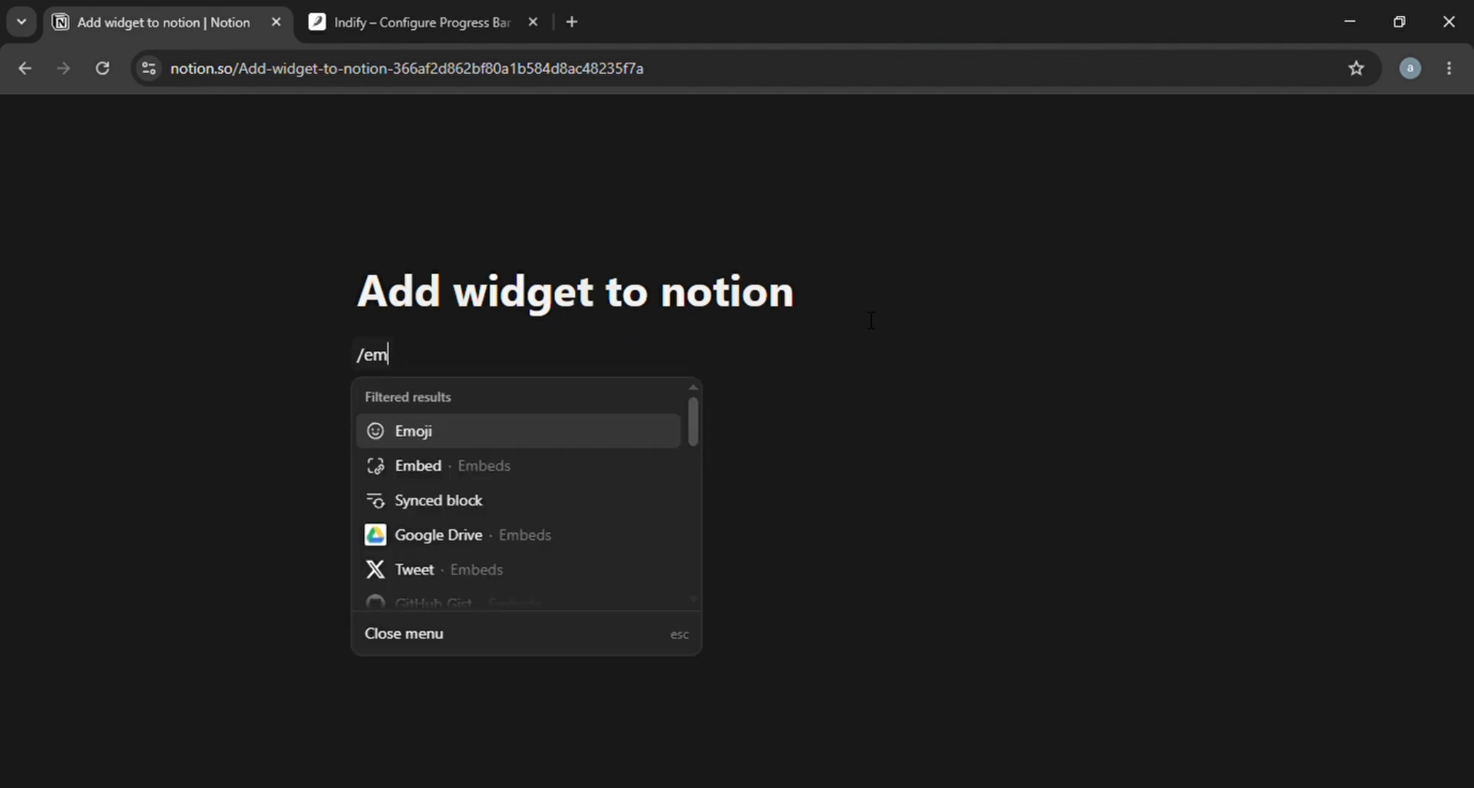
text(be)
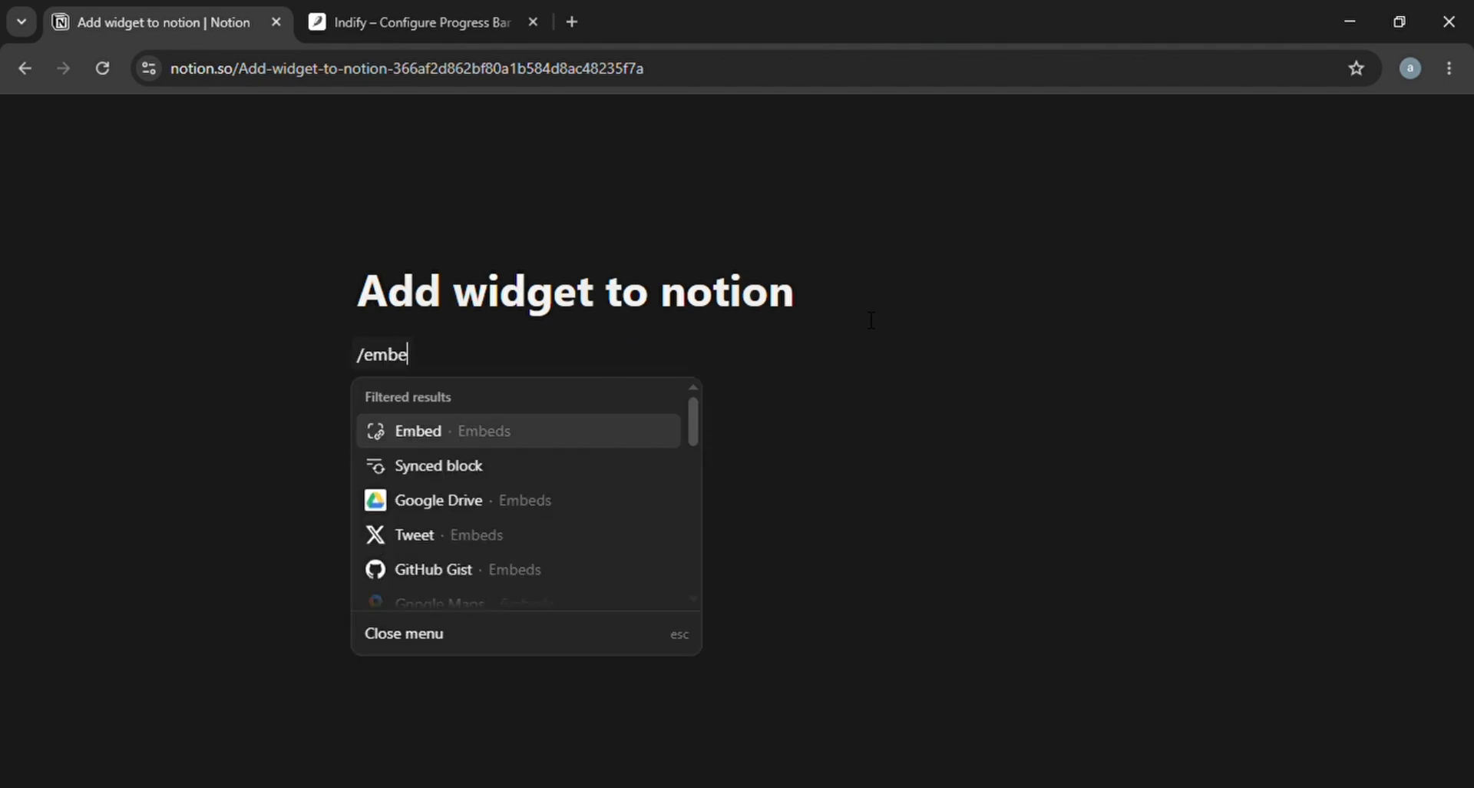
click(441, 431)
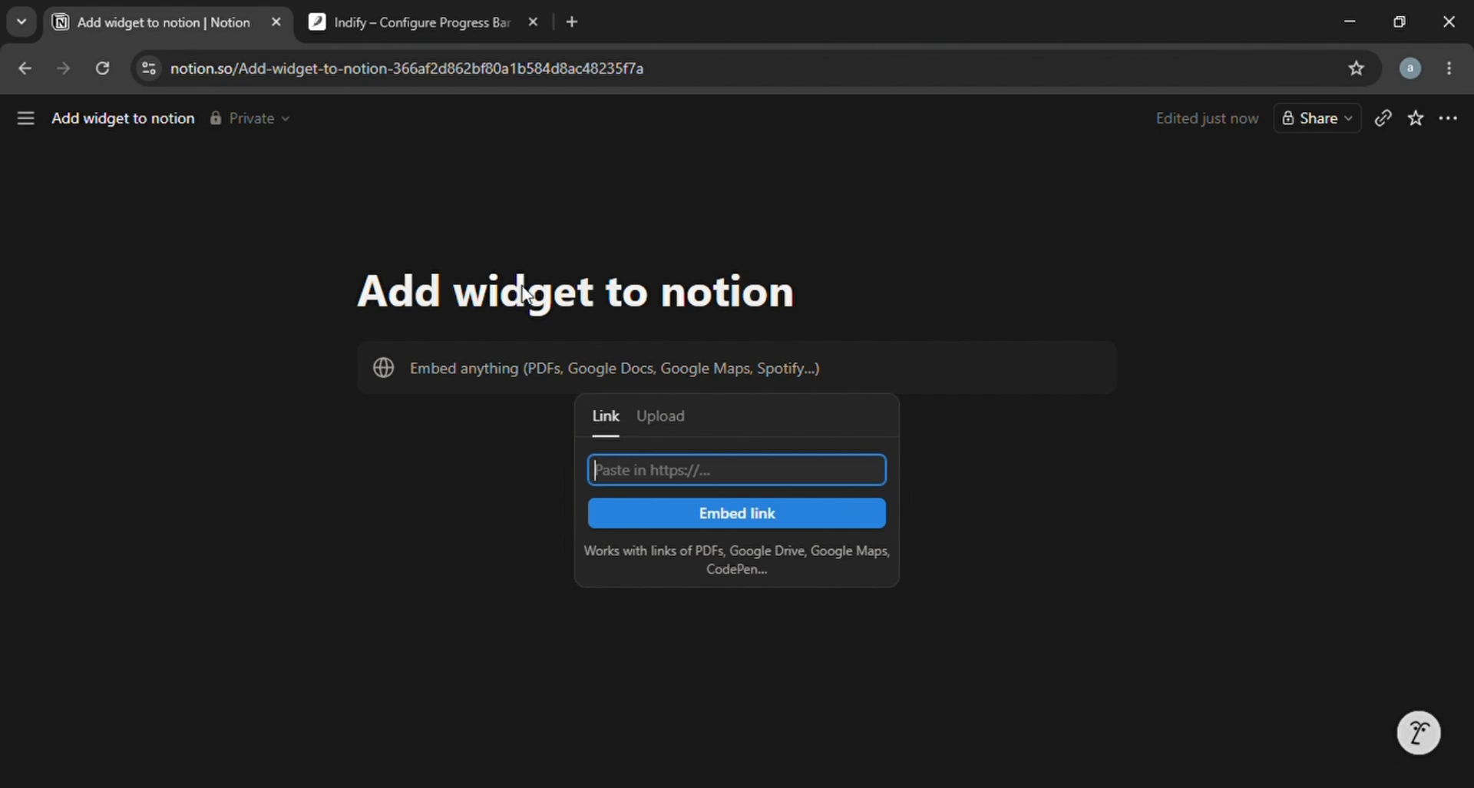
Switch to the Indify progress bar configuration page and copy the widget's embed link.
click(444, 12)
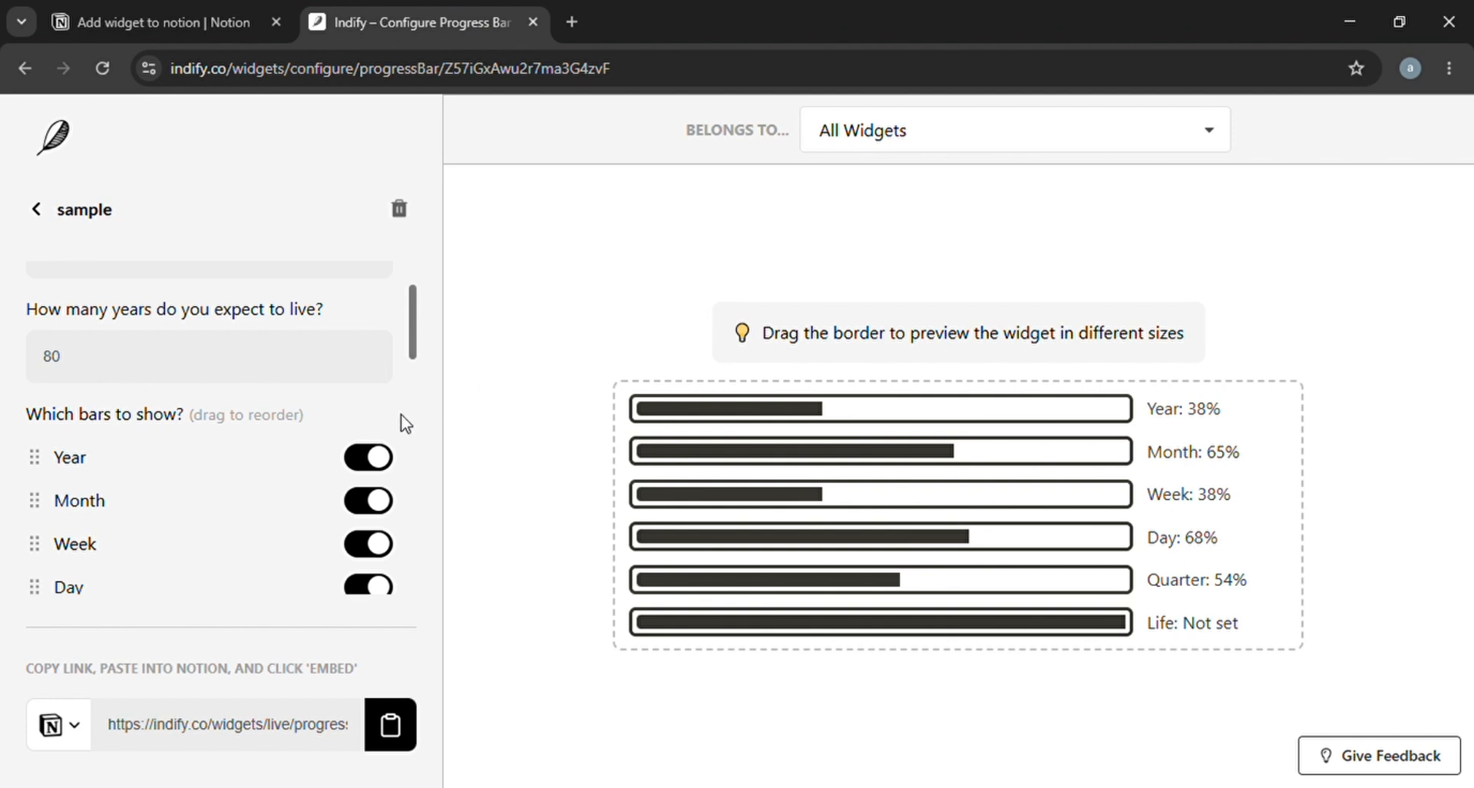
click(390, 724)
mouse_move(948, 499)
drag(17, 316, 388, 329)
click(714, 343)
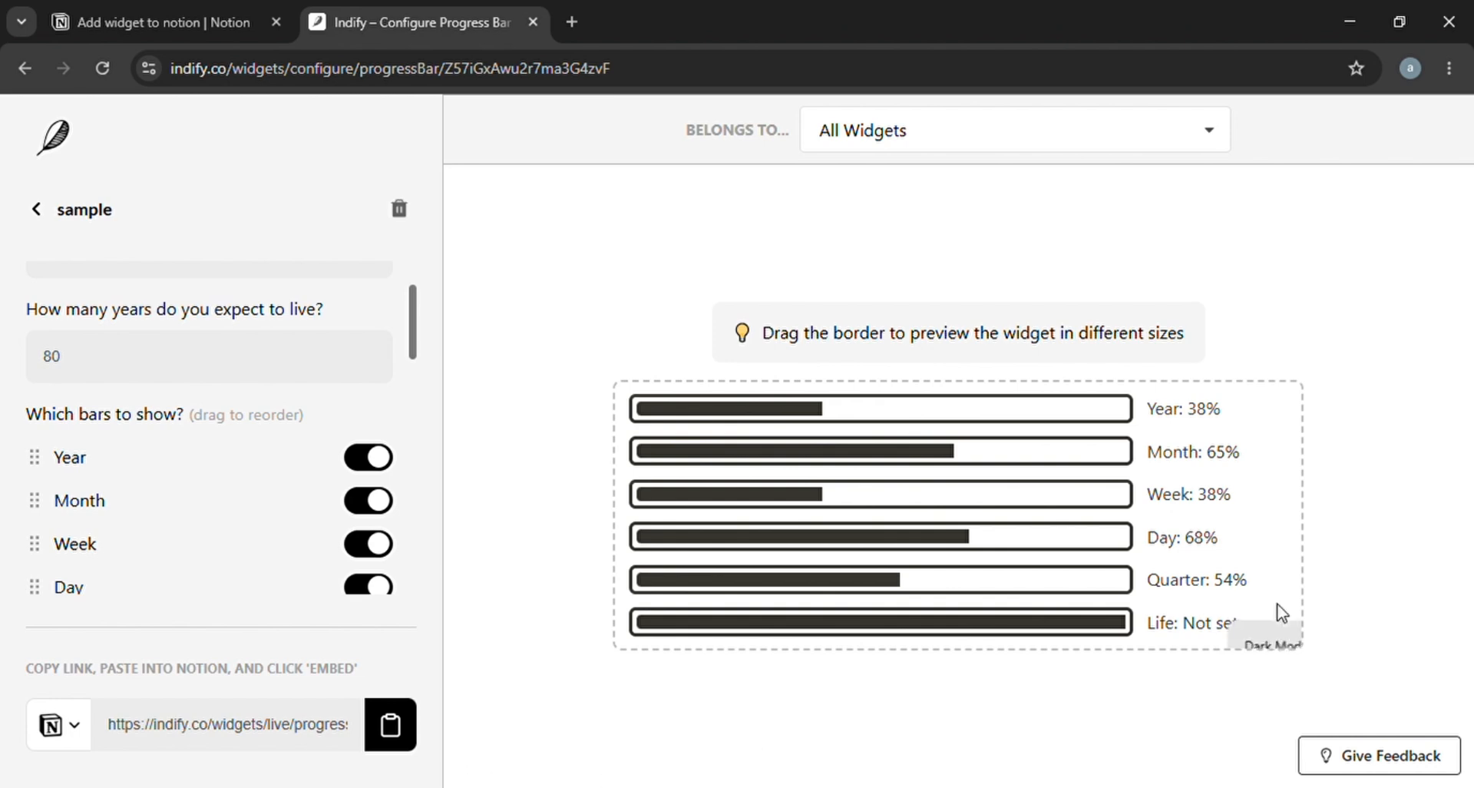
click(1292, 635)
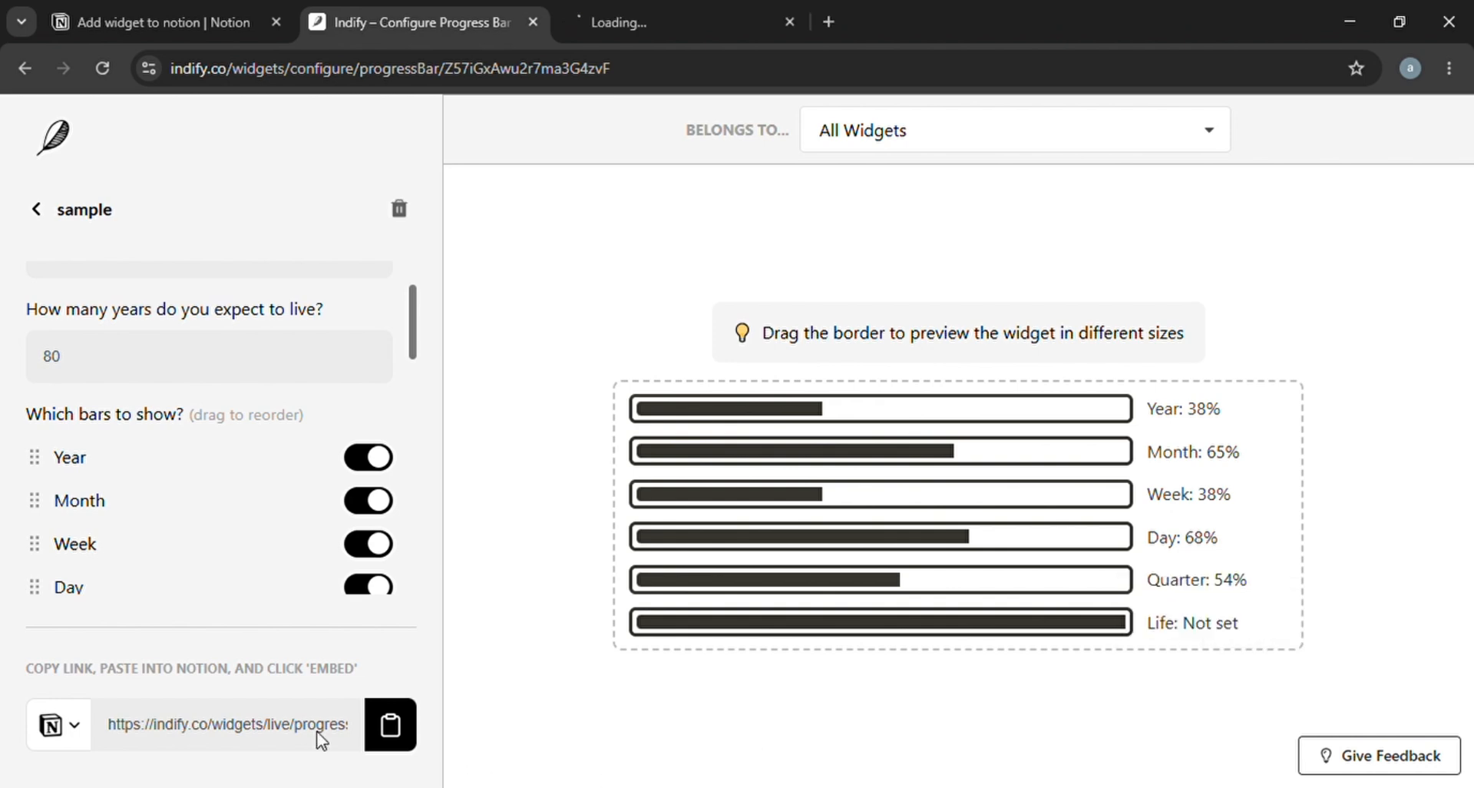
click(403, 728)
Return to the Notion page and embed the copied progress bar link in the empty Embed block.
click(154, 21)
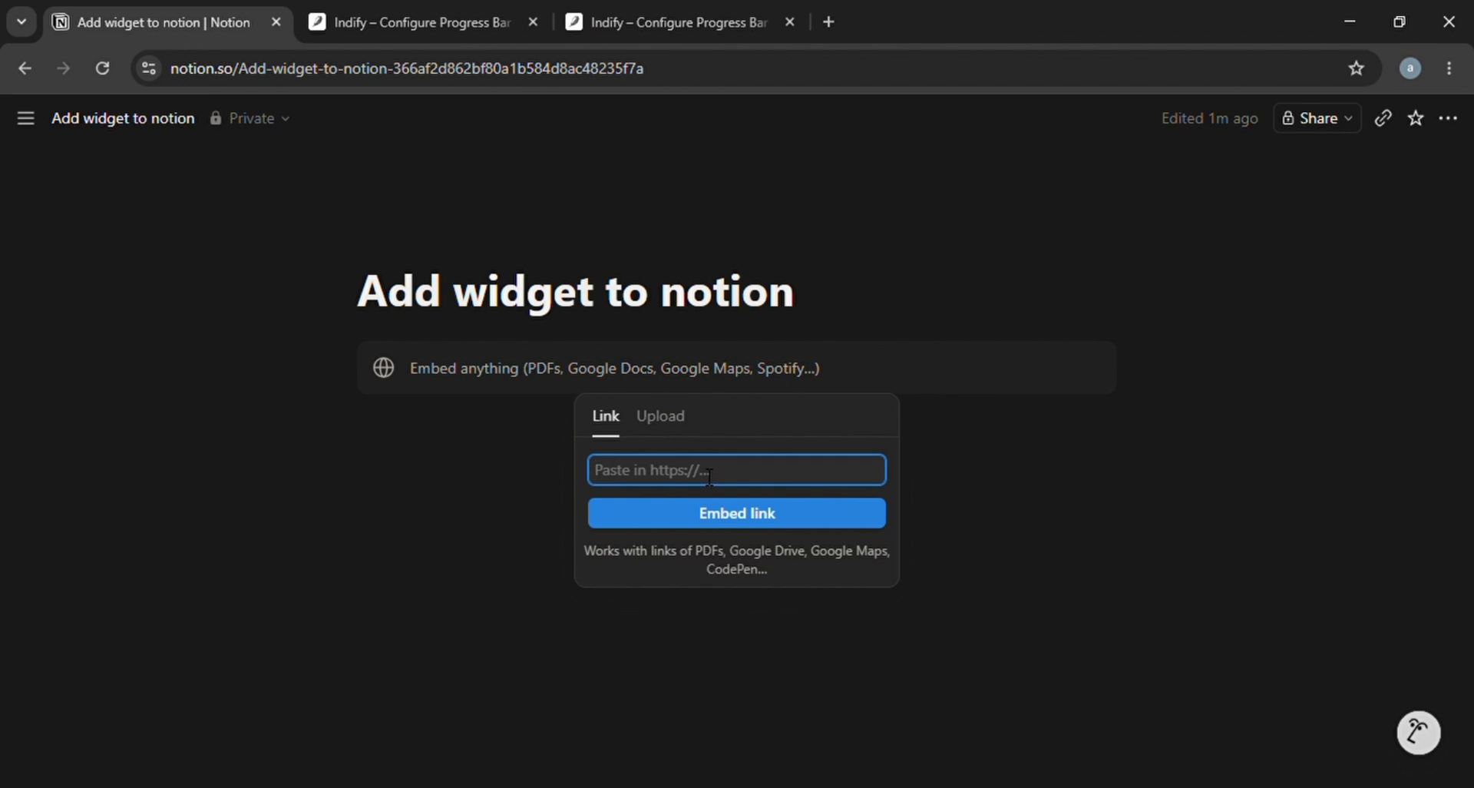
key(ctrl+v)
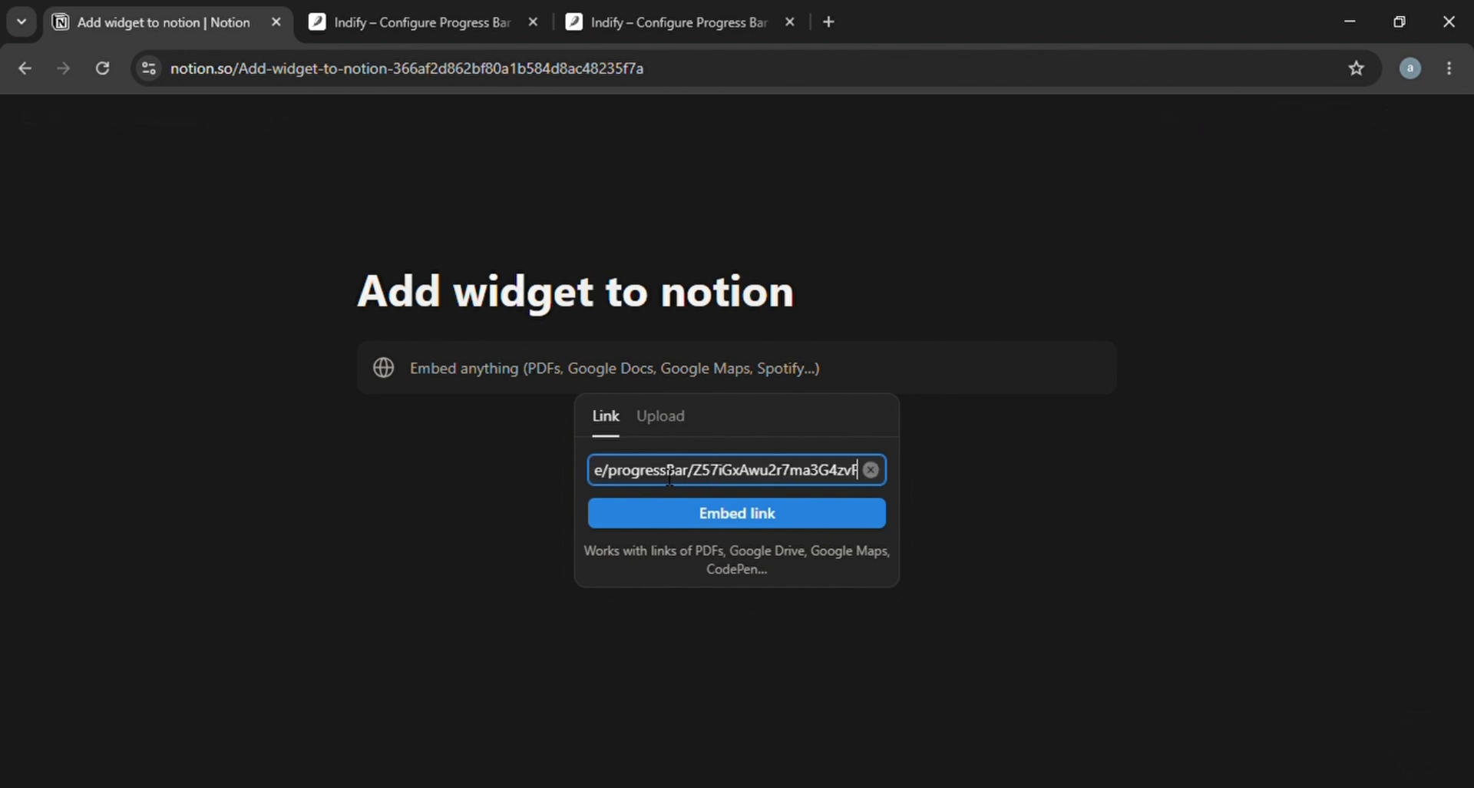
click(732, 515)
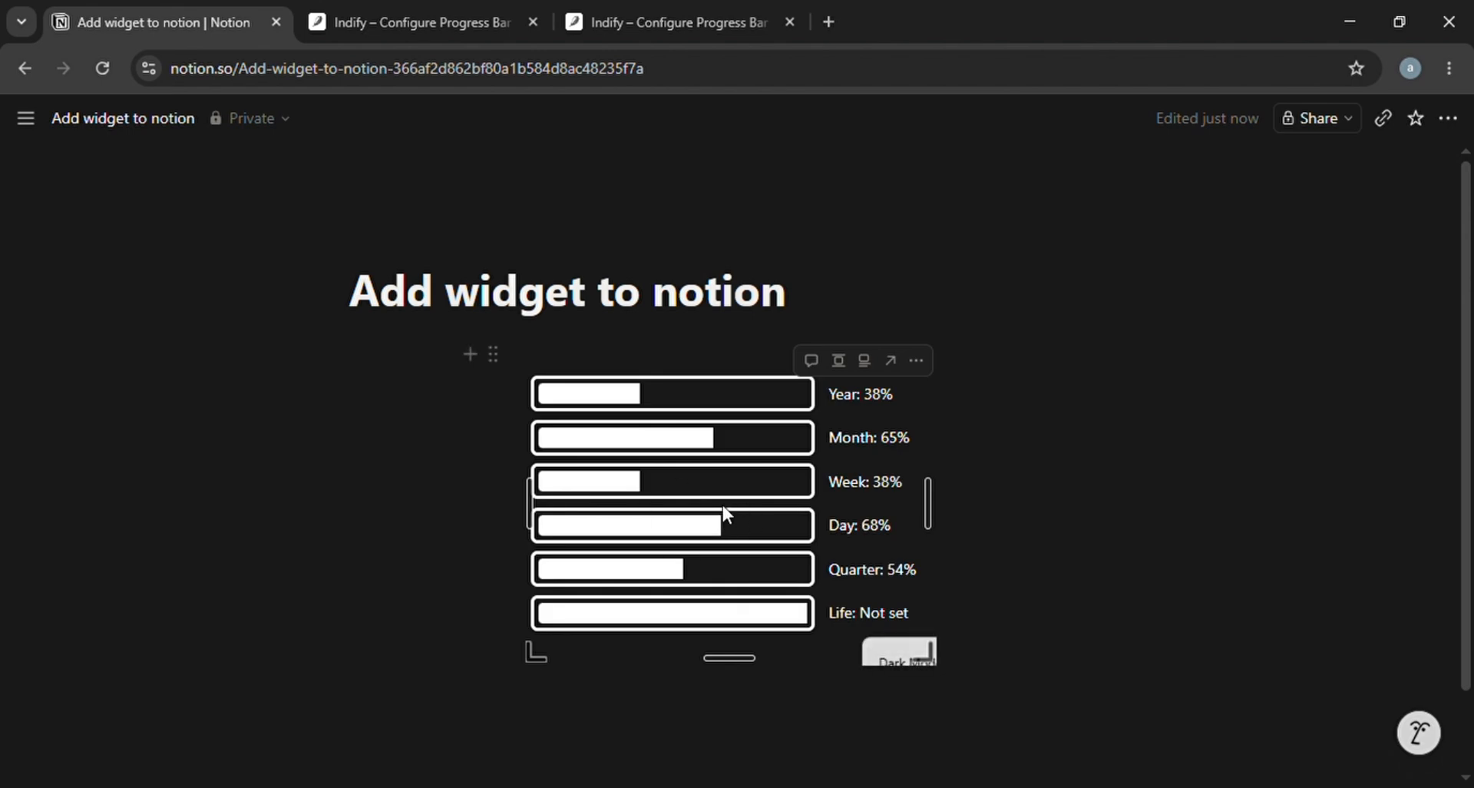
Enlarge the embedded progress bar widget in width and height, and align it to the right.
drag(944, 490, 969, 500)
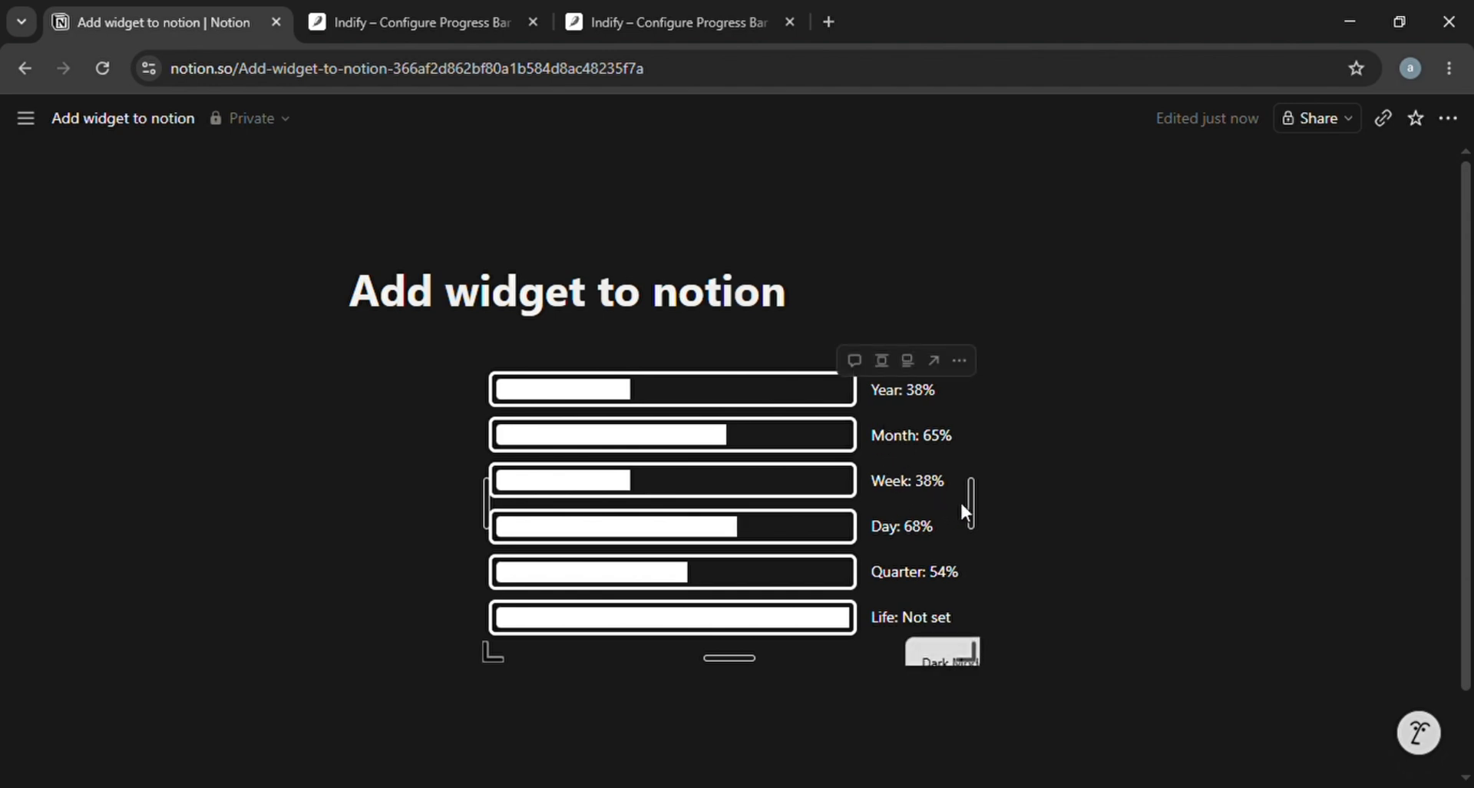
drag(971, 656, 1046, 717)
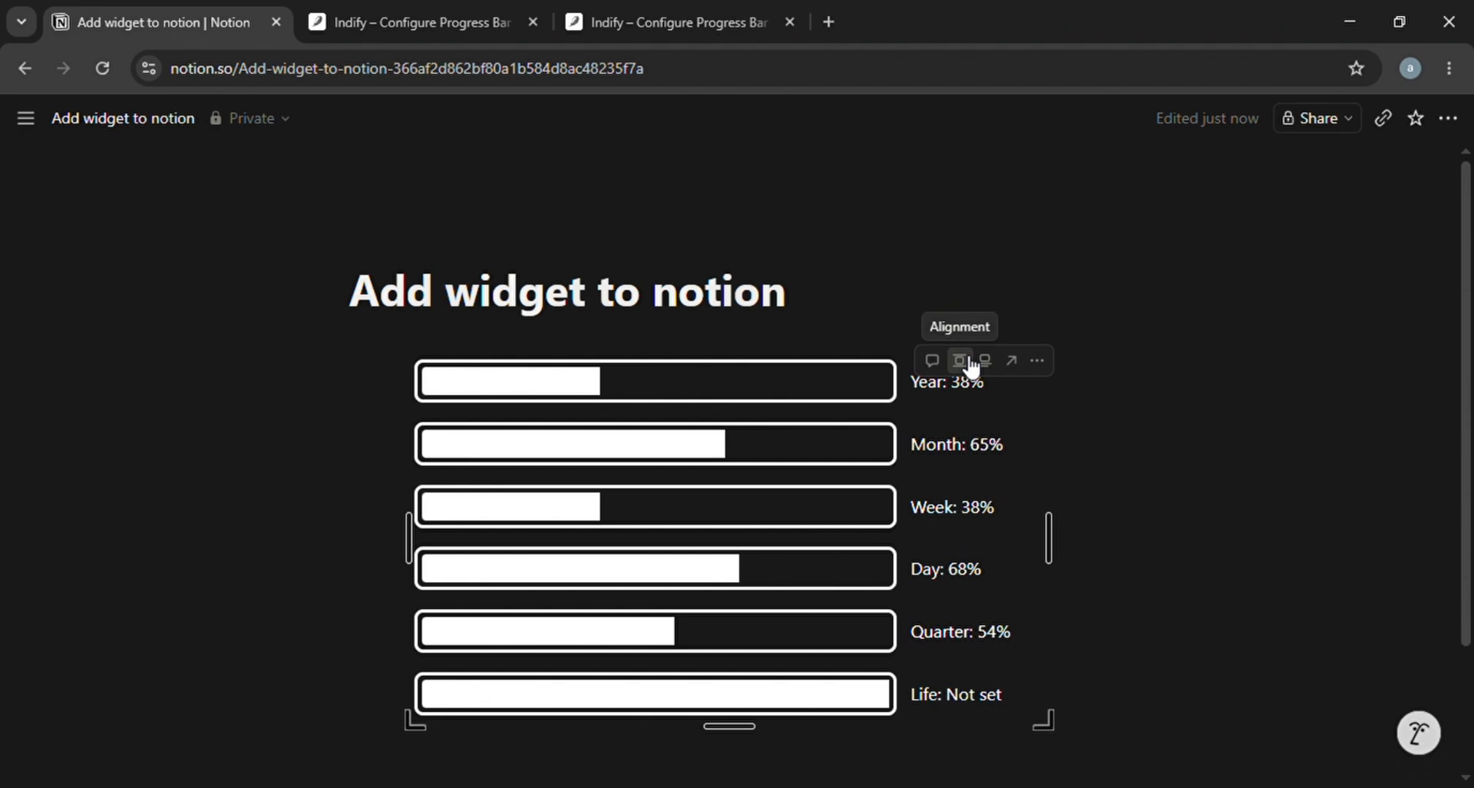
click(969, 364)
click(1000, 400)
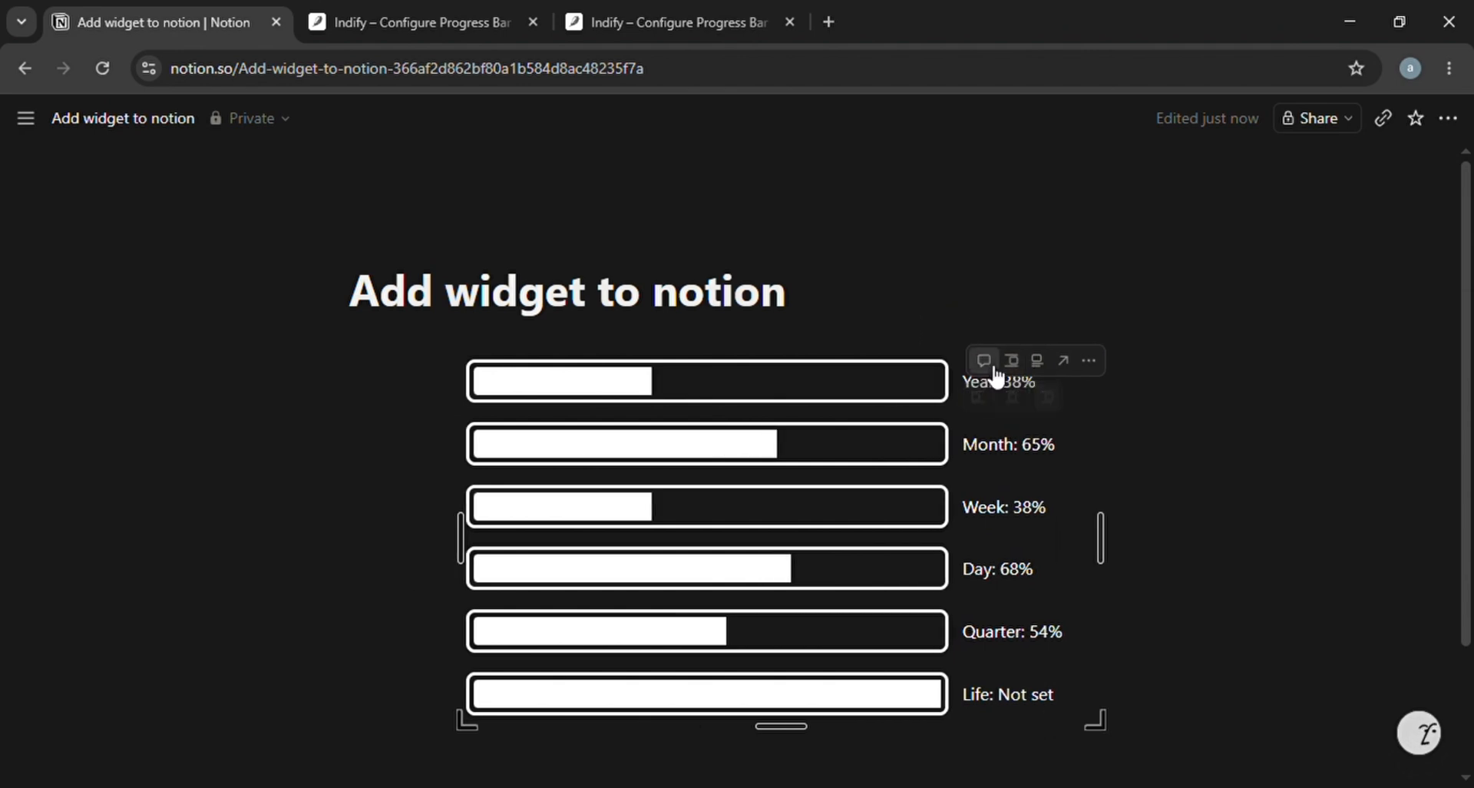
Add the caption "customize" to the embedded progress bar widget.
click(1036, 360)
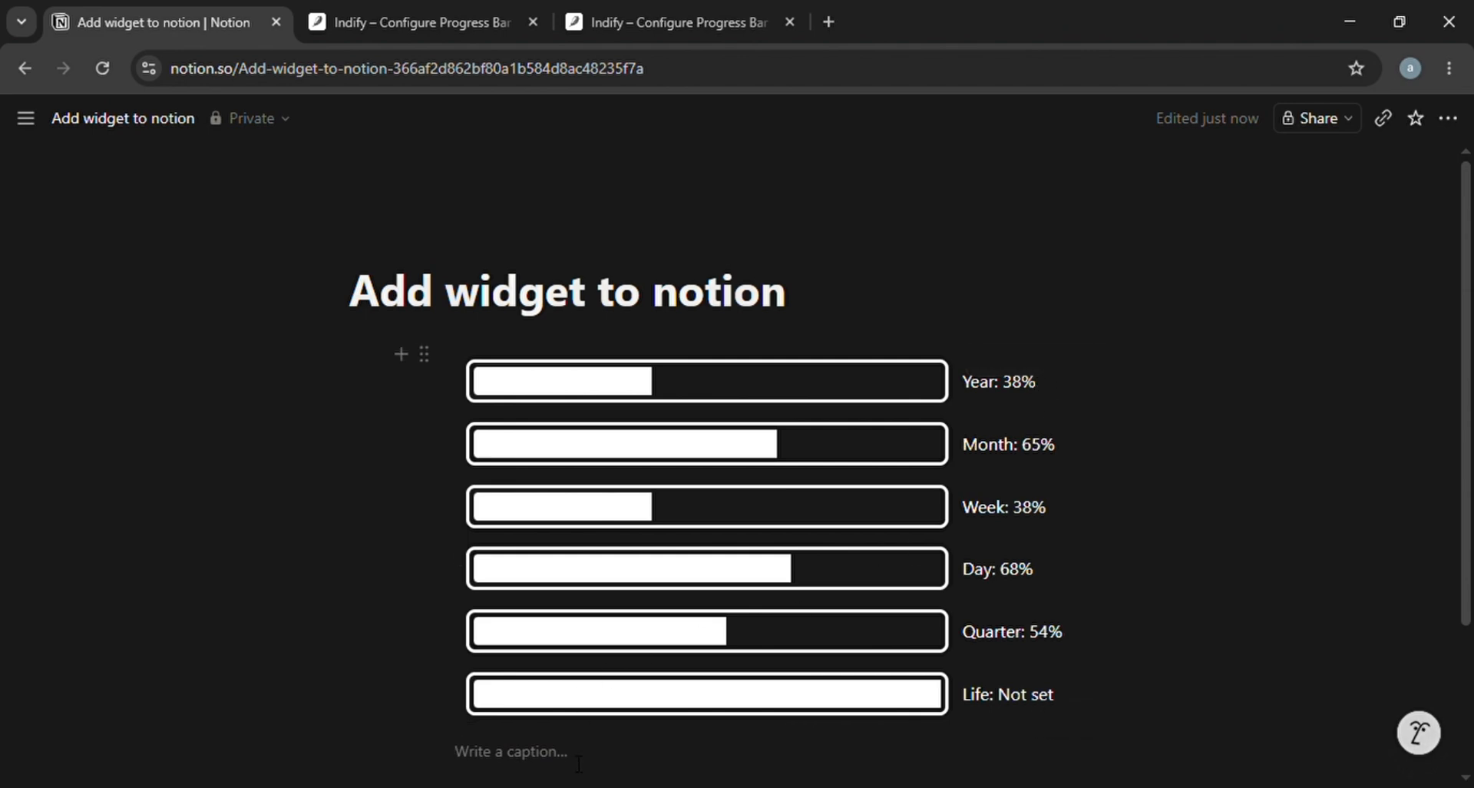
text(customize)
mouse_move(1012, 347)
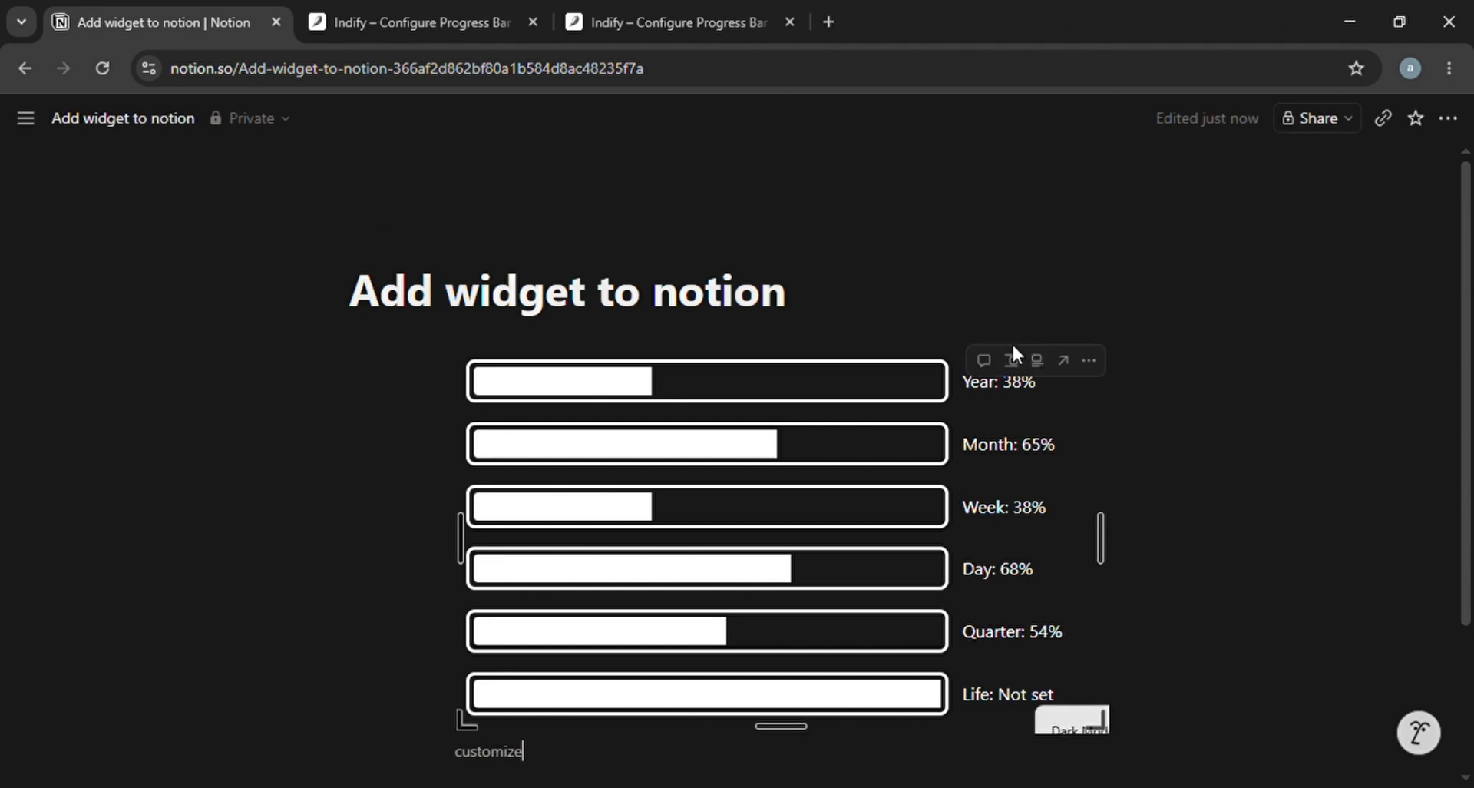
click(1089, 361)
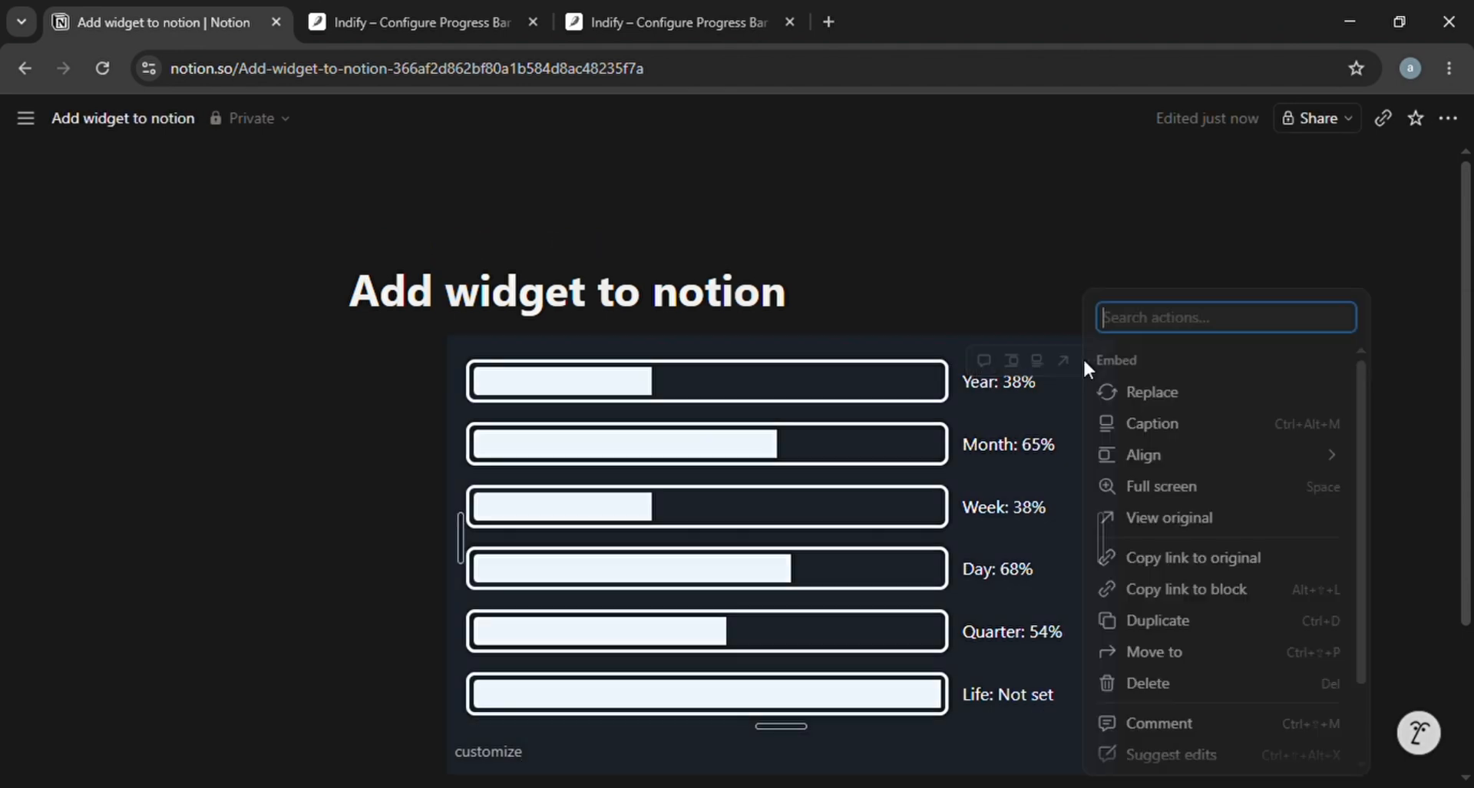
click(1019, 271)
Switch to Indify, go back to its Explore Widgets page and examine the widgets offered in Volumes 1 to 3.
click(388, 1)
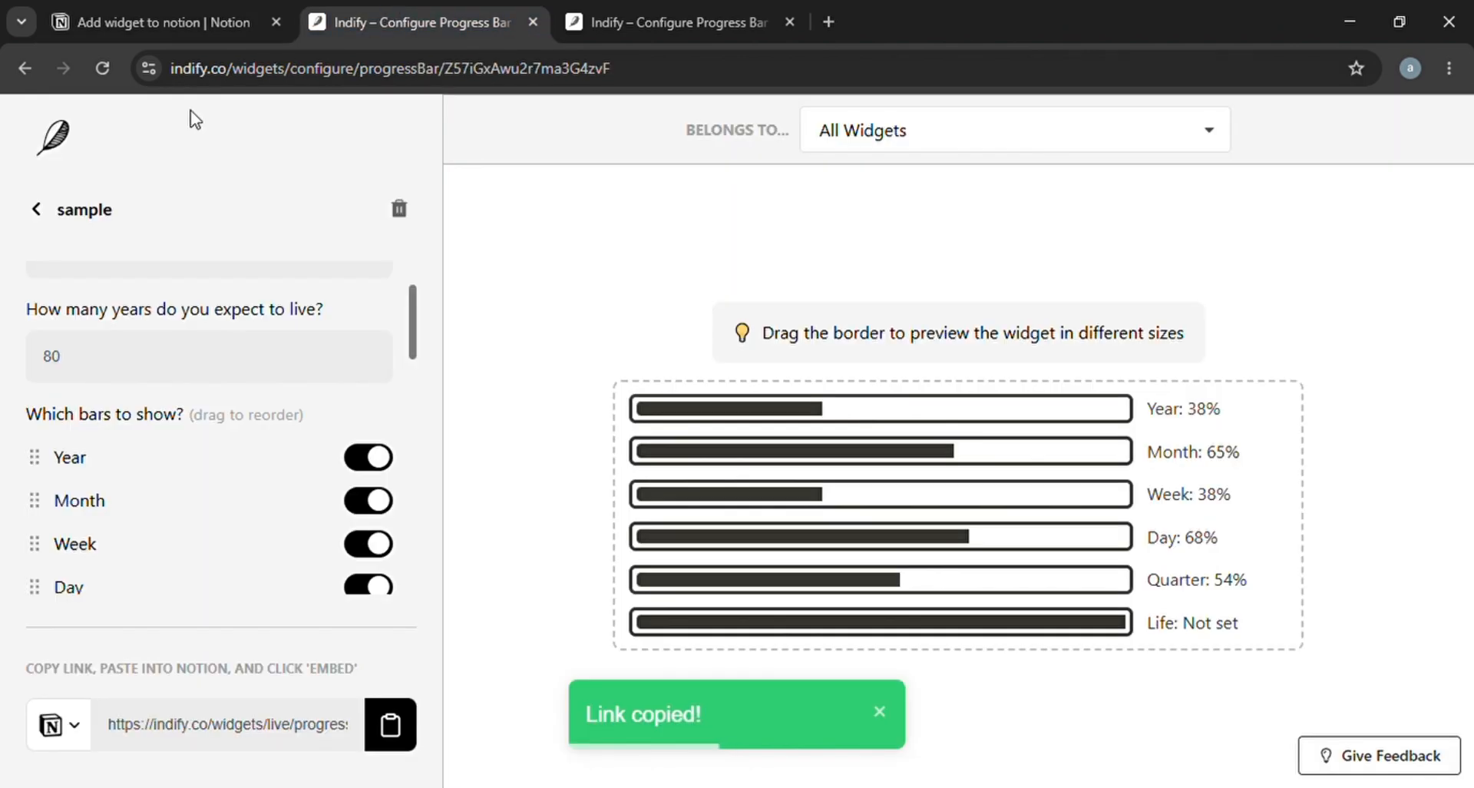
click(31, 64)
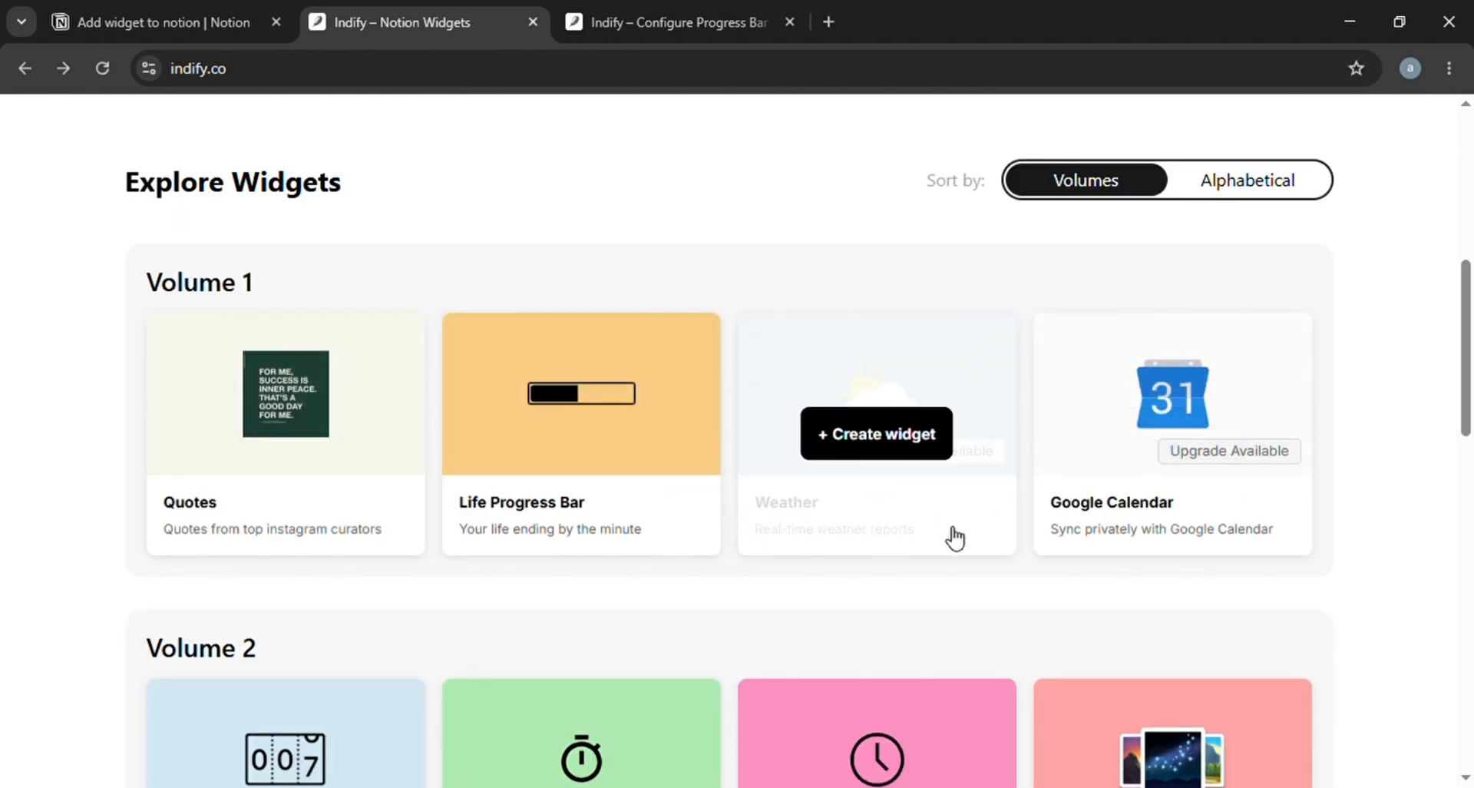
scroll(951, 533, down, 3)
scroll(614, 476, down, 2)
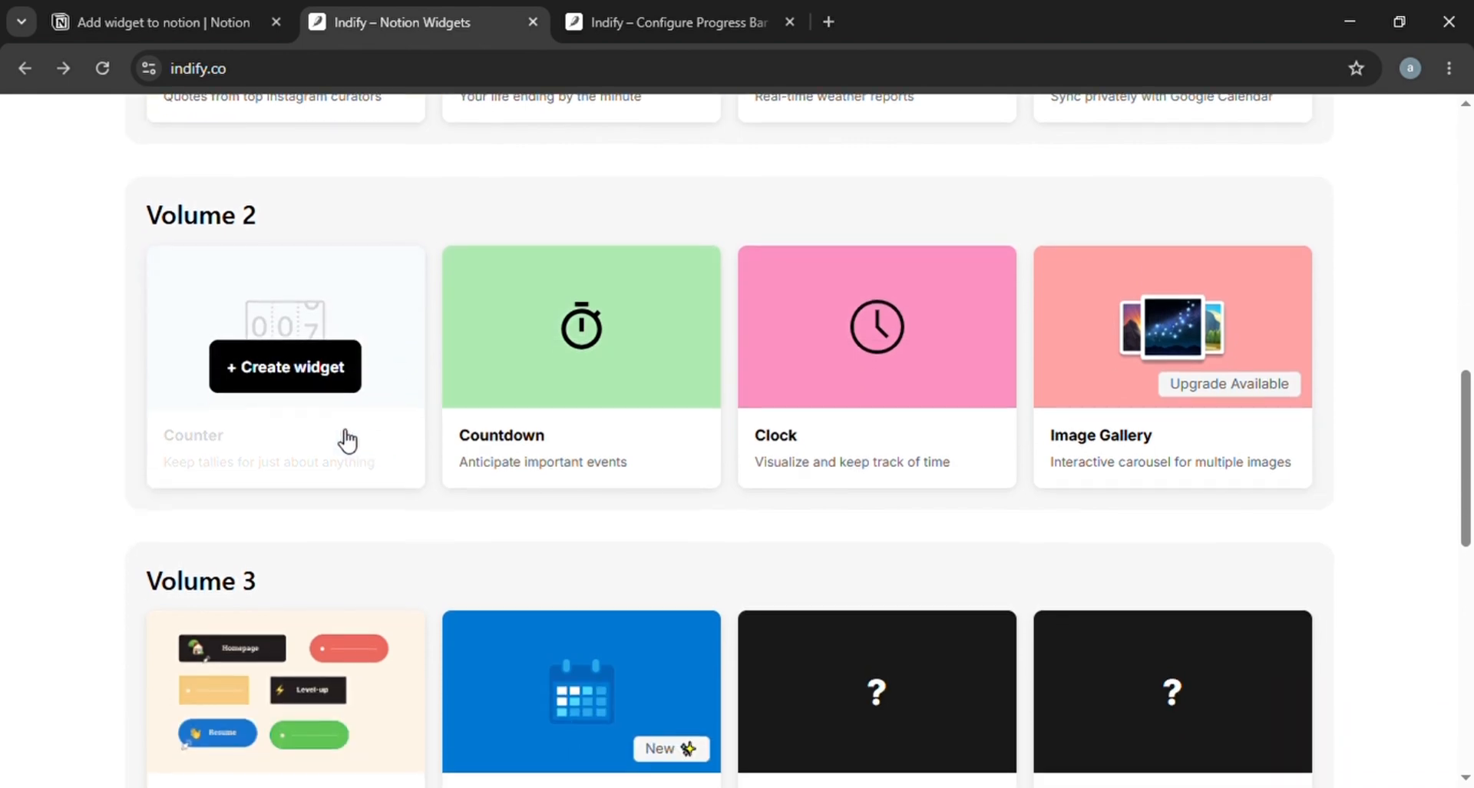
scroll(651, 516, down, 3)
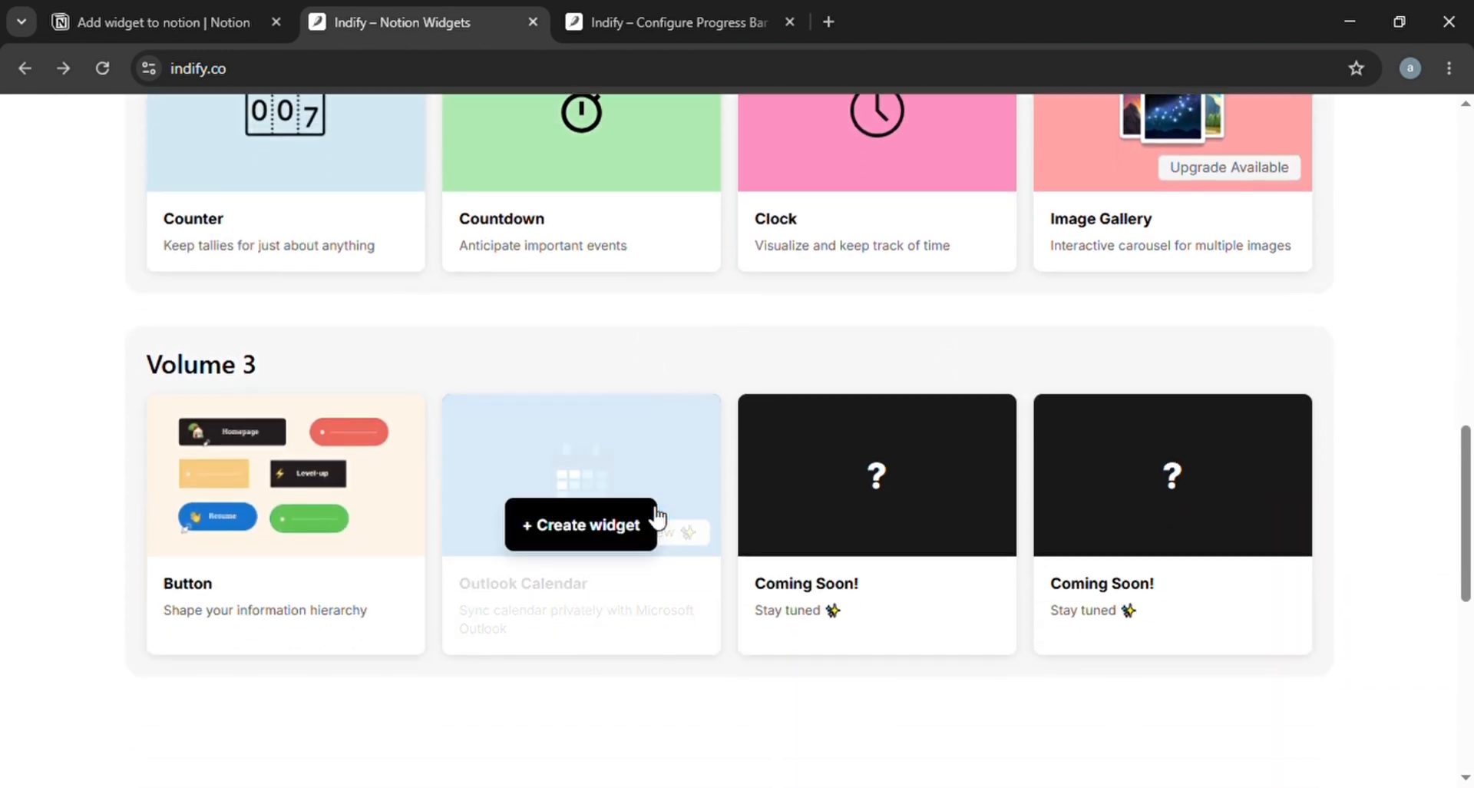
scroll(651, 514, up, 3)
scroll(650, 511, down, 1)
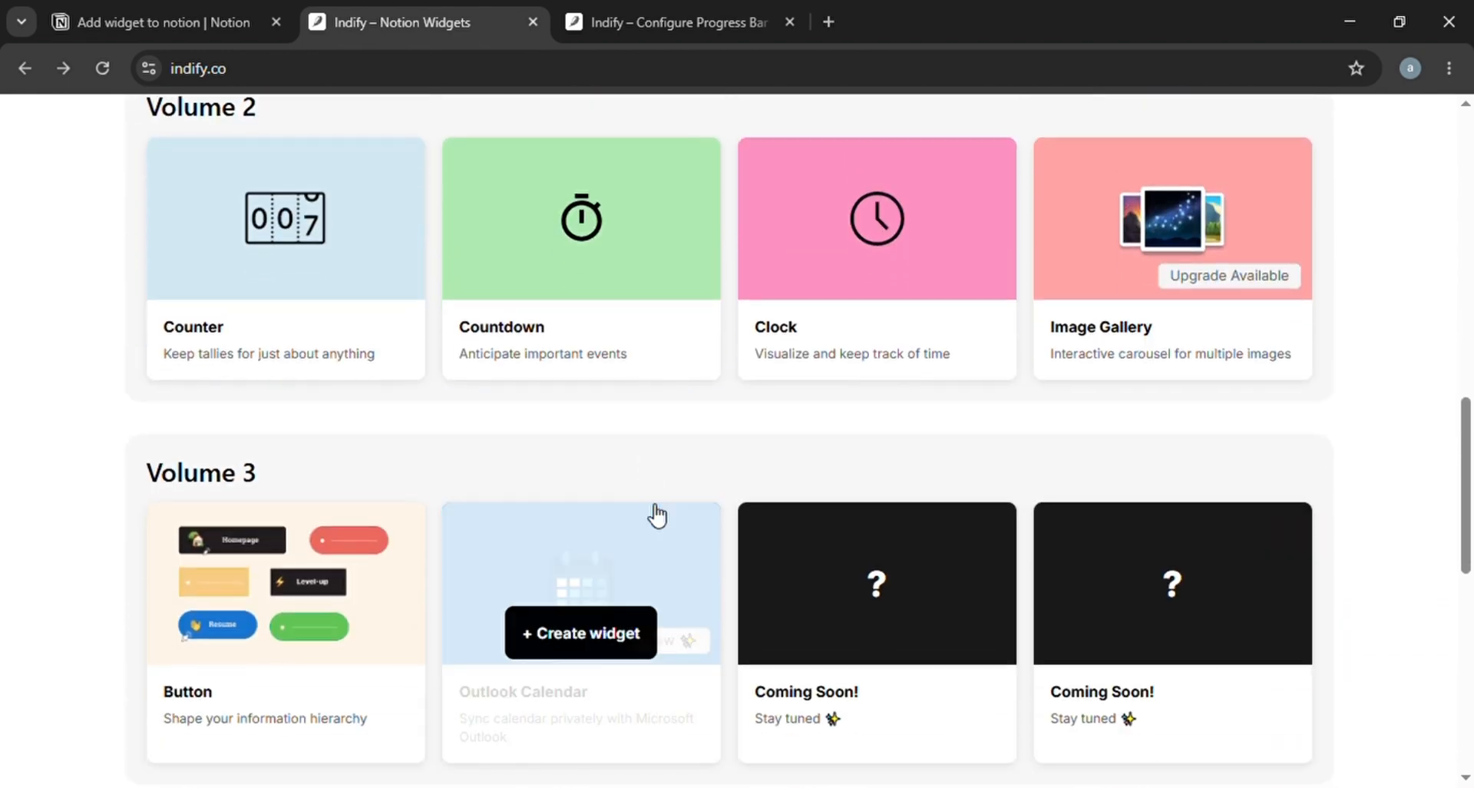
scroll(644, 499, up, 6)
click(241, 3)
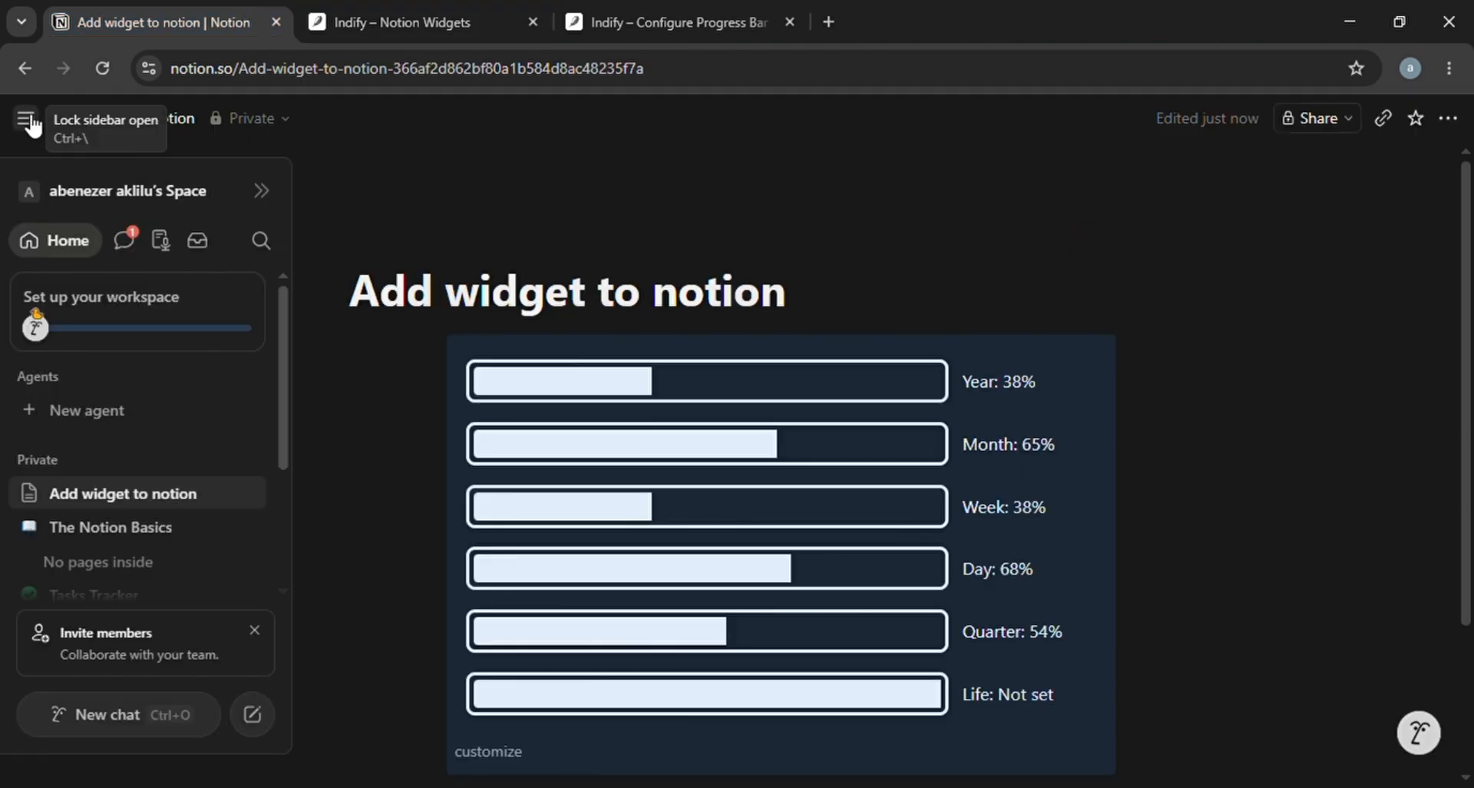
click(463, 13)
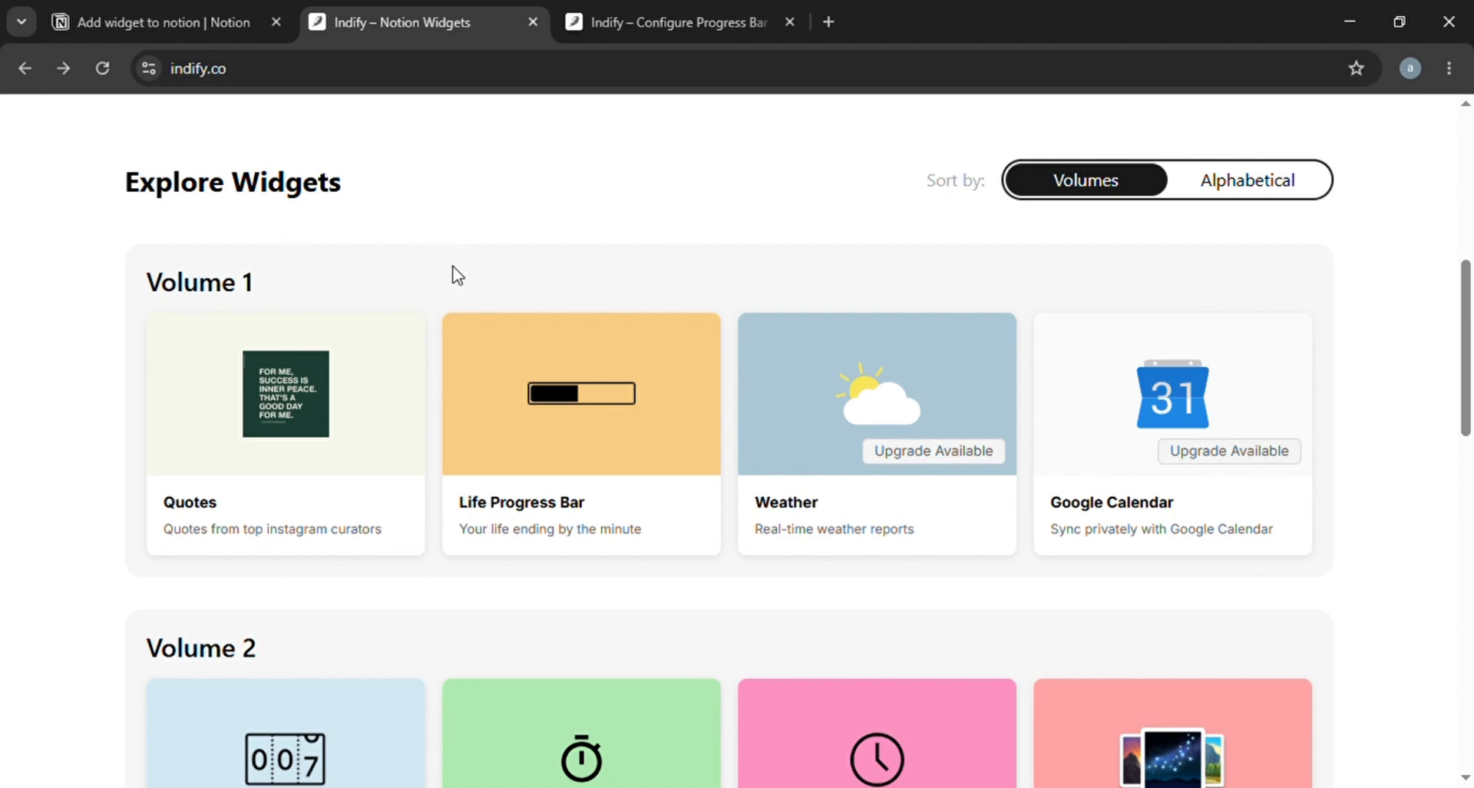
scroll(739, 269, down, 10)
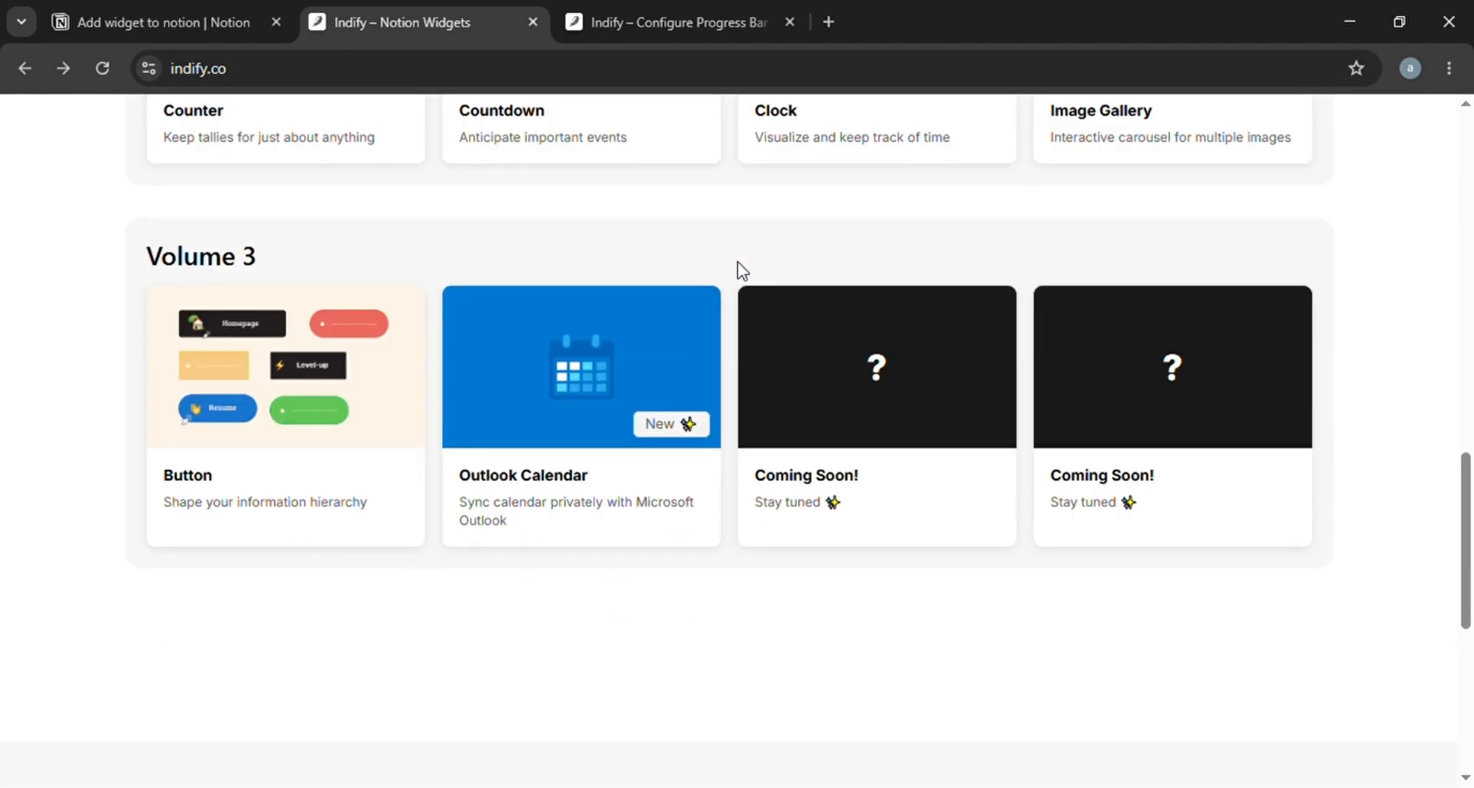
scroll(739, 269, up, 3)
click(224, 3)
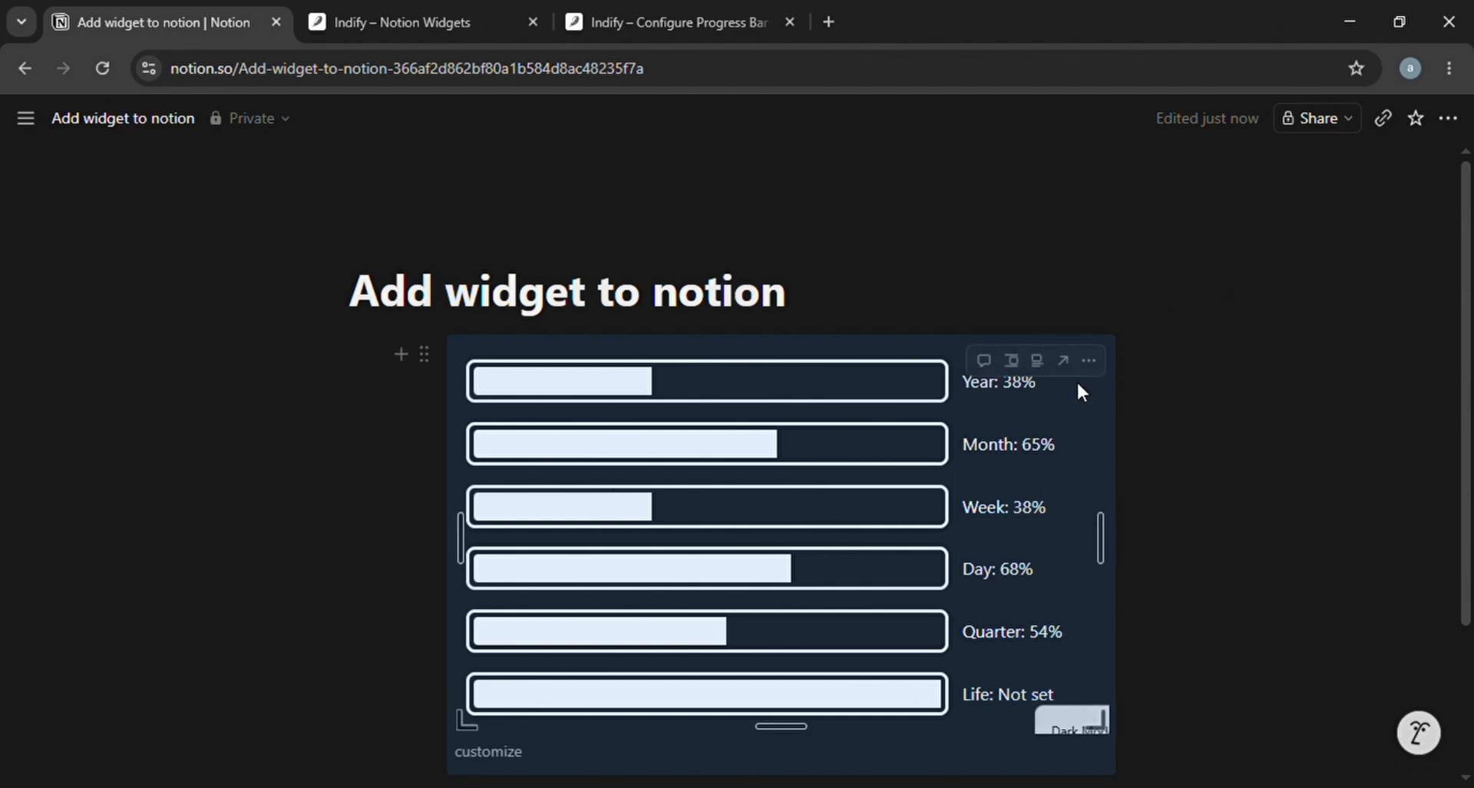
click(1089, 360)
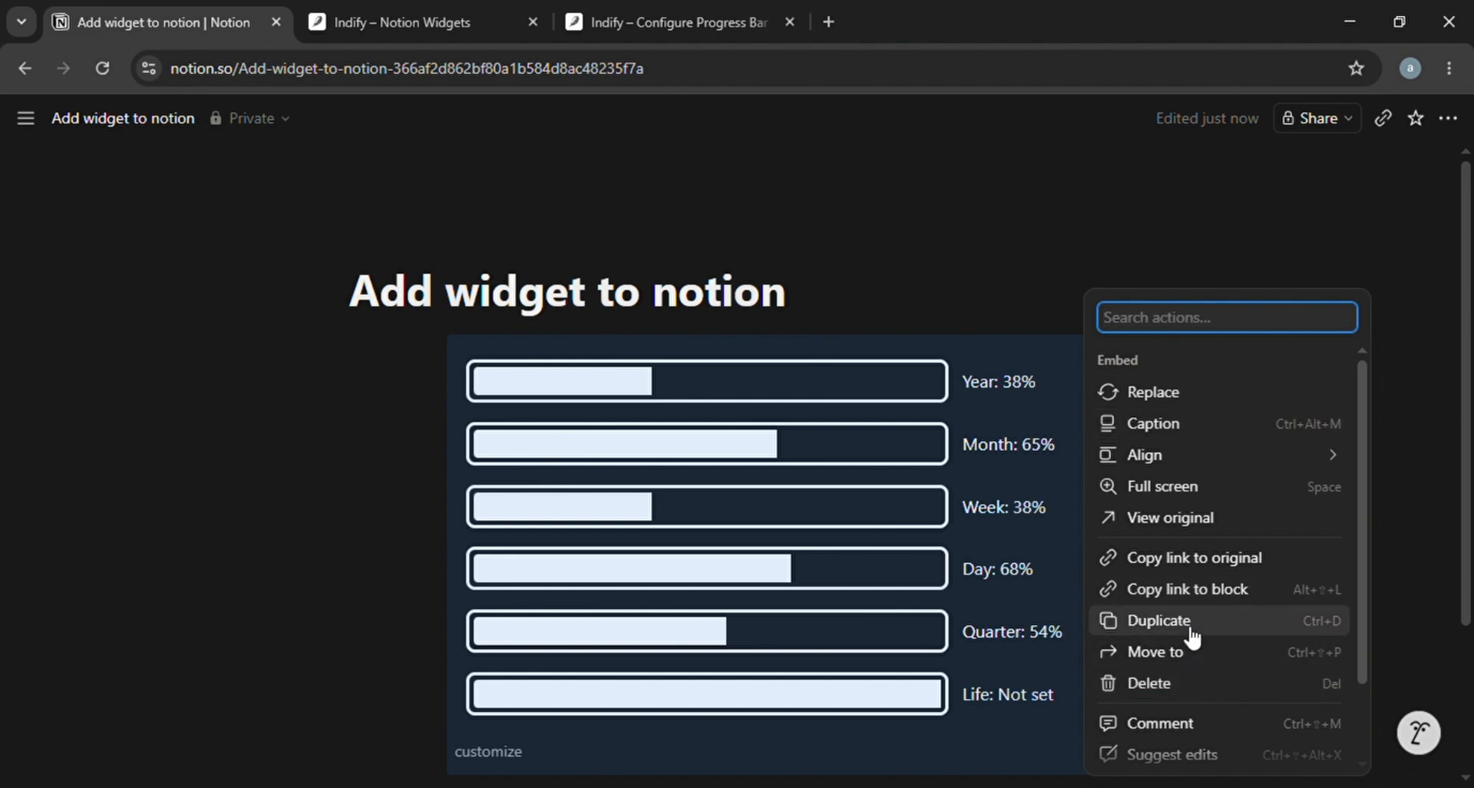
click(980, 264)
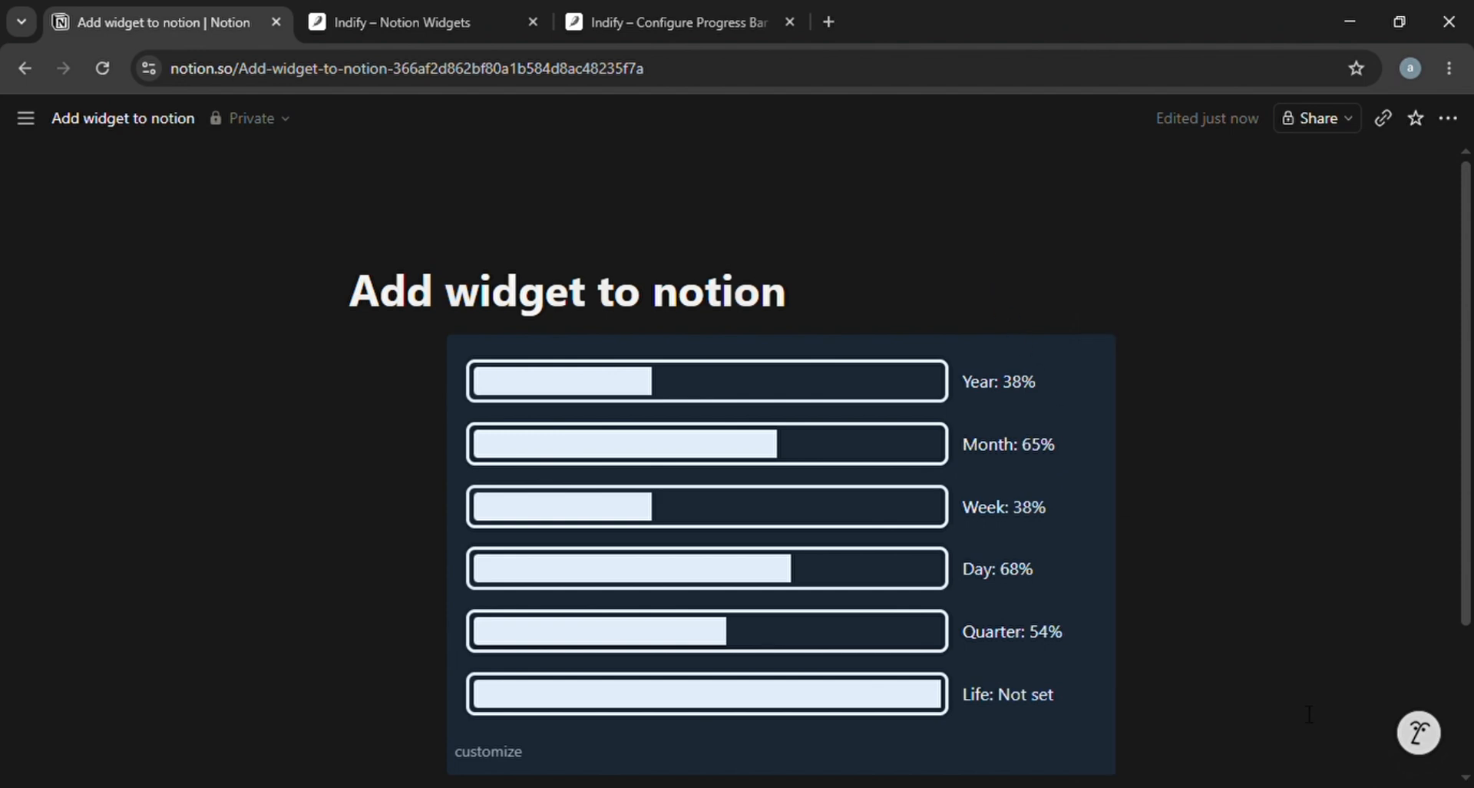